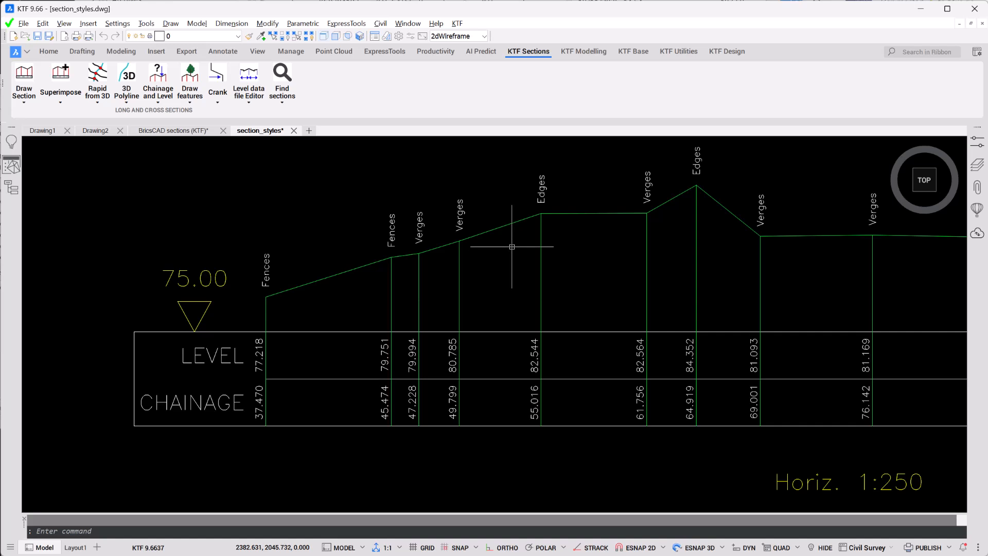
Step: Create a section file named 1 from the outermost 3D polyline along the southeast side of the survey
scroll(512, 245, "down", 6)
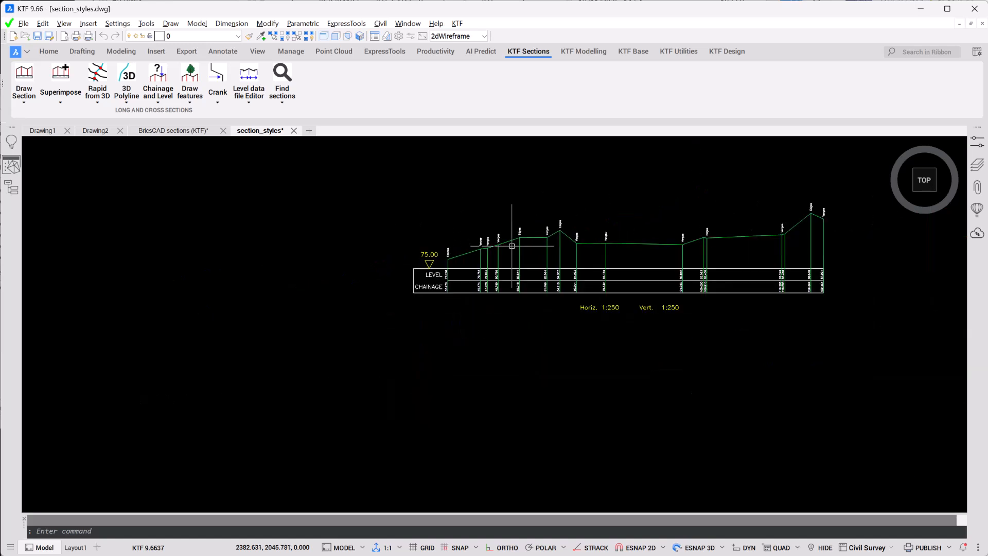
mouse_move(356, 242)
middle_mouse_down()
mouse_move(509, 302)
mouse_move(585, 307)
middle_mouse_up()
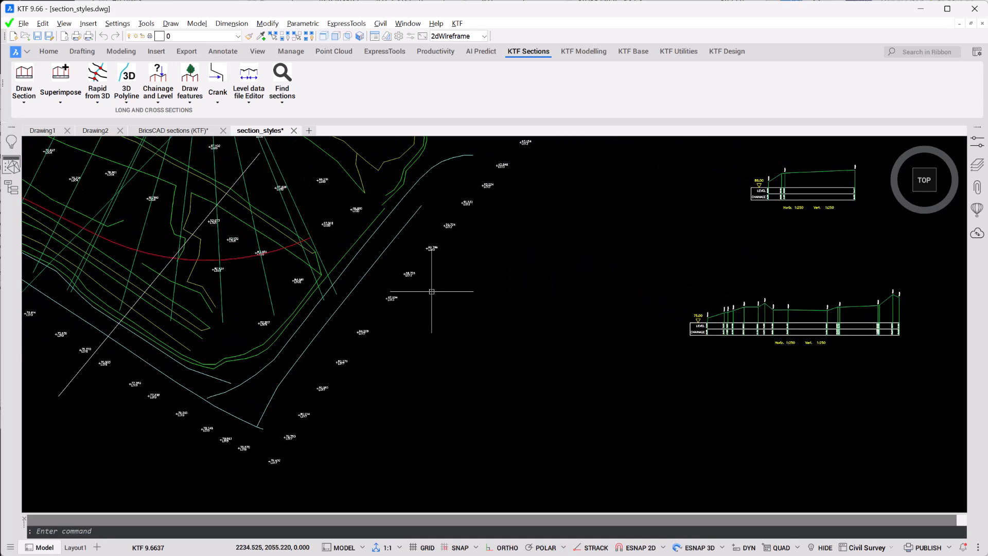
middle_click_drag(433, 292, 561, 322)
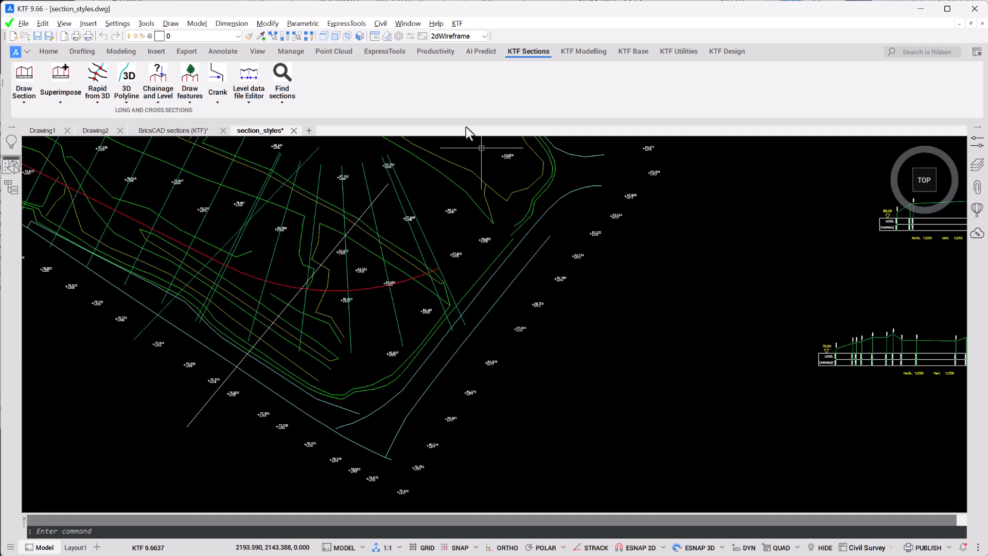
left_click(127, 82)
left_click(464, 342)
key("Return")
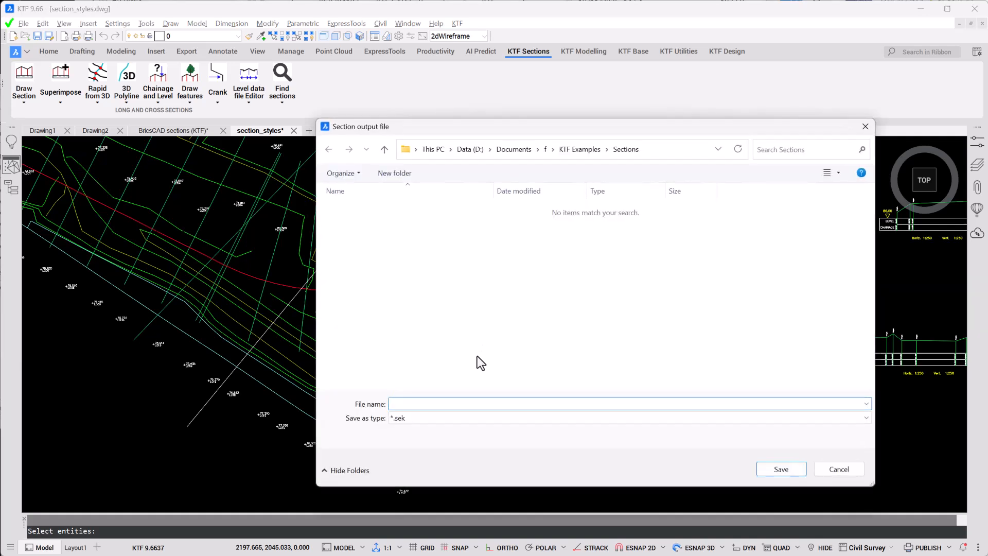
type("1")
left_click(786, 469)
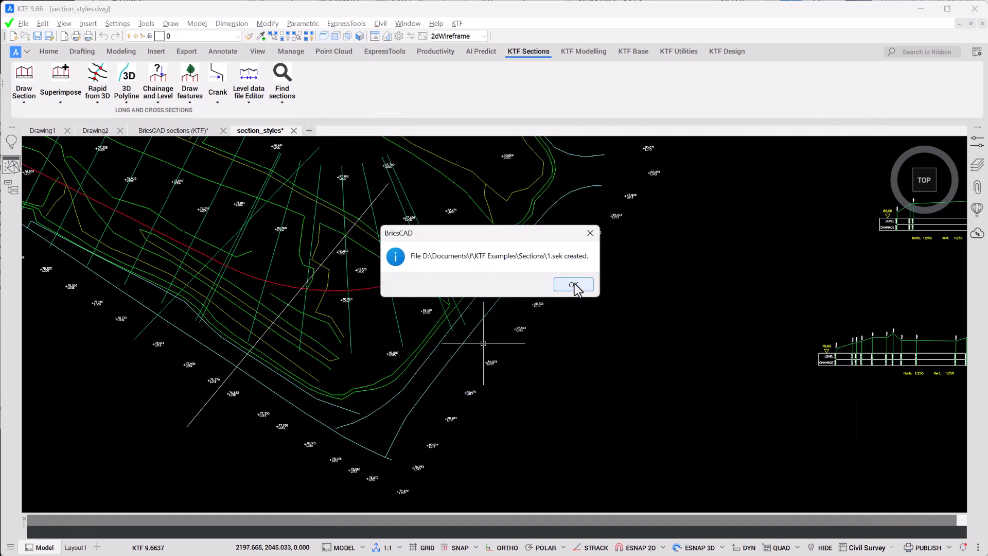
left_click(573, 285)
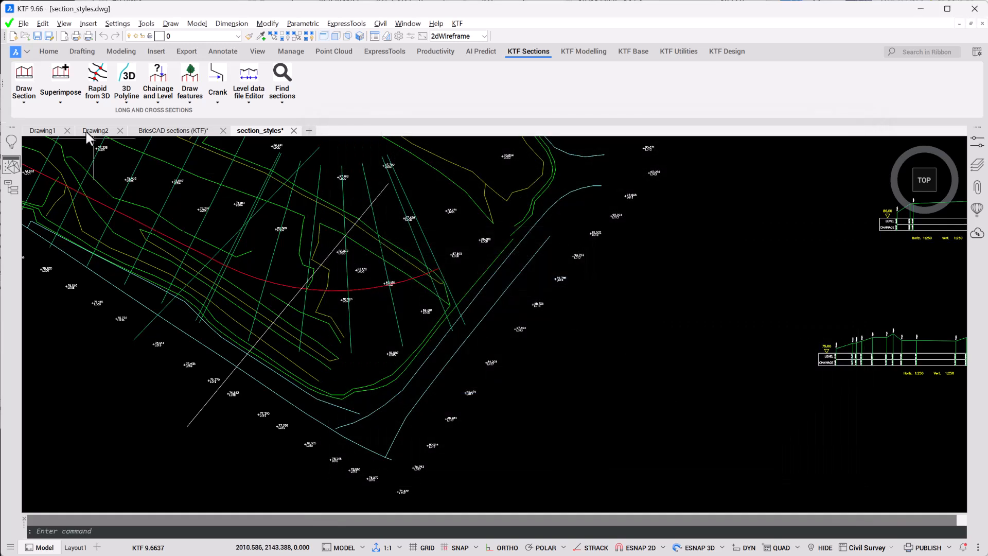
Step: Draw a Type A long section from section file 1 at 1:250 scales with every vertex marked, placing it above the existing sections
left_click(24, 74)
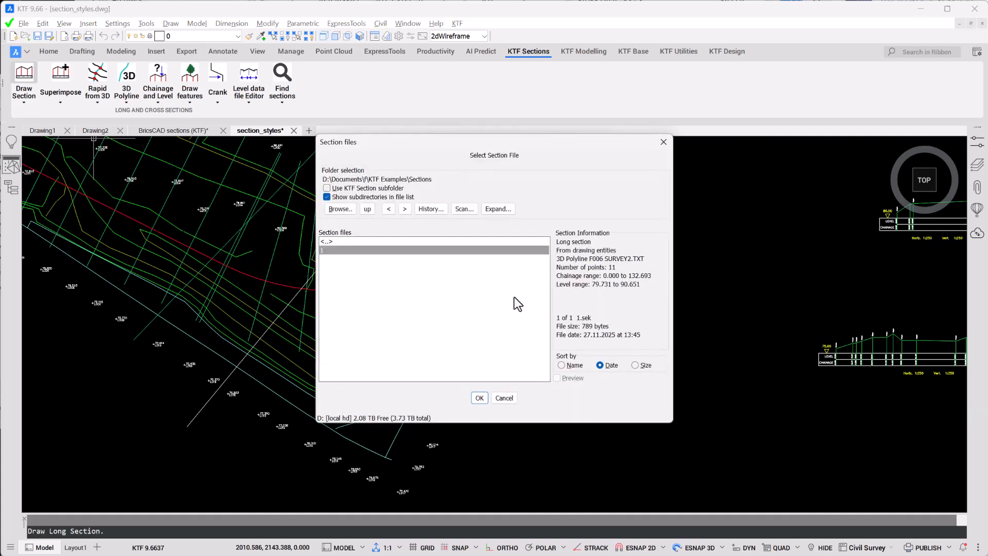
left_click(484, 400)
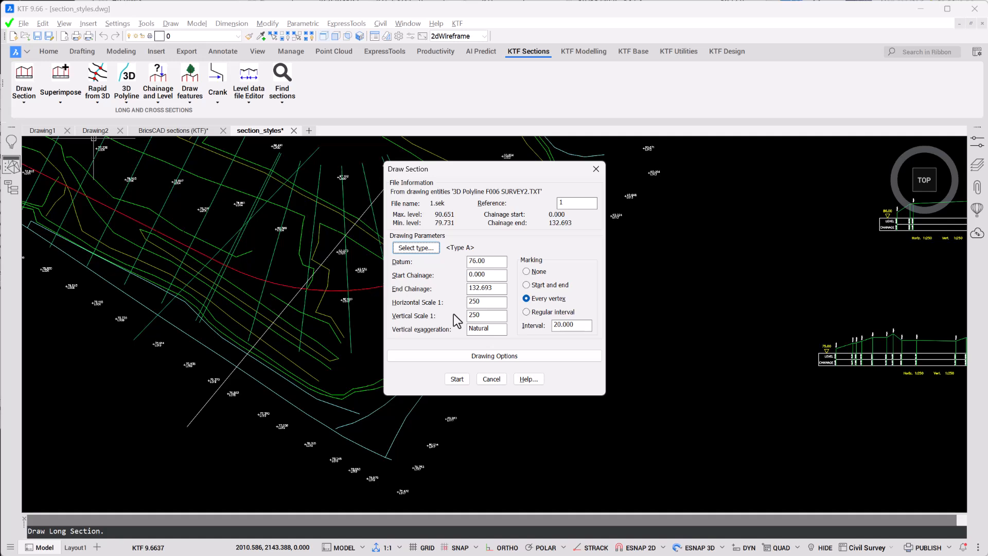
left_click(456, 379)
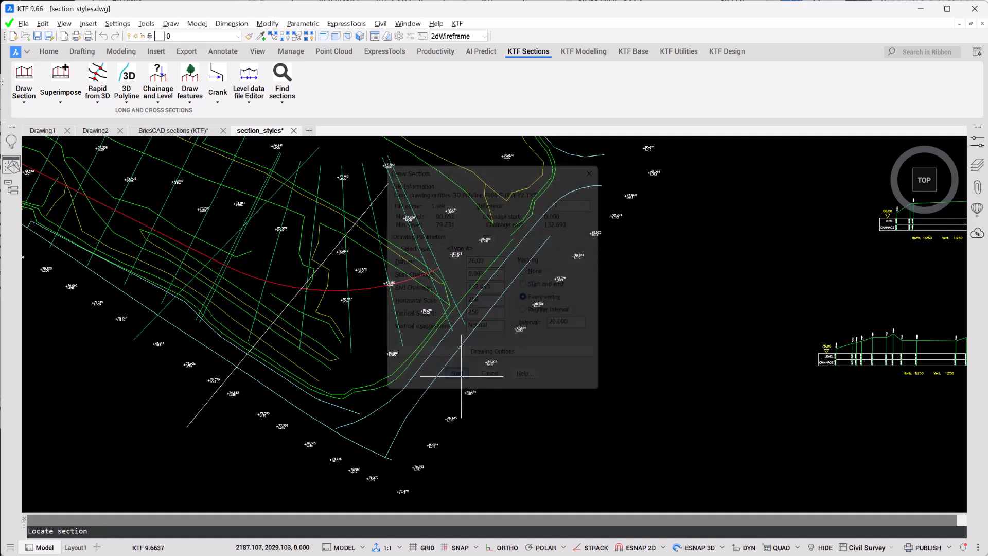
scroll(504, 364, "down", 2)
middle_click_drag(540, 288, 420, 451)
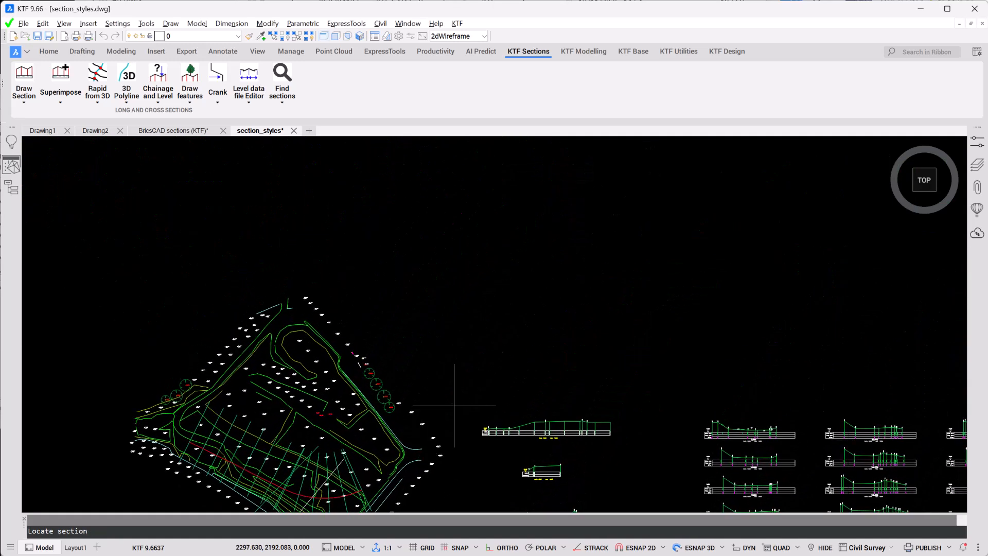
scroll(473, 352, "up", 4)
left_click(470, 338)
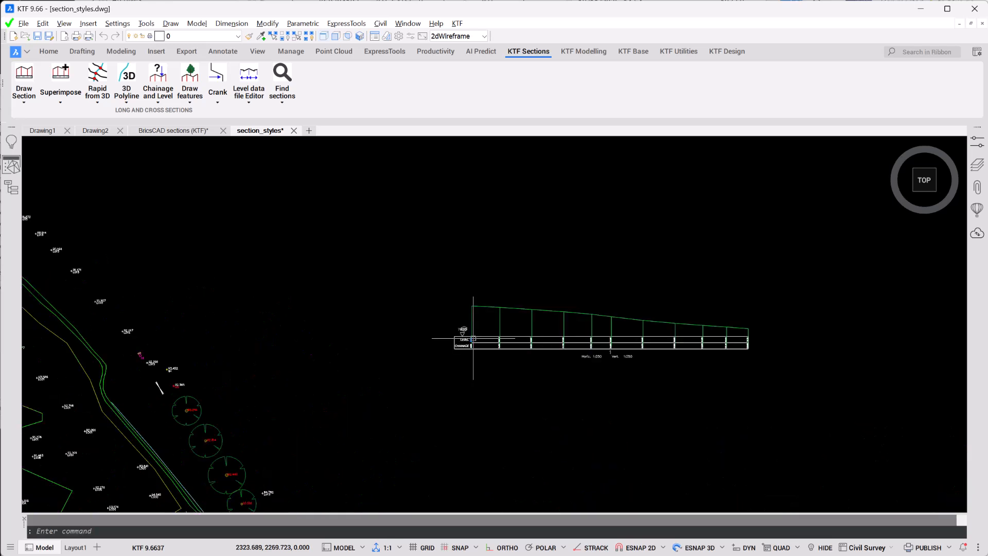
Step: Examine the level and chainage rows of the newly drawn Type A section
scroll(549, 381, "up", 3)
mouse_move(547, 379)
middle_mouse_down()
mouse_move(556, 381)
mouse_move(444, 425)
middle_mouse_up()
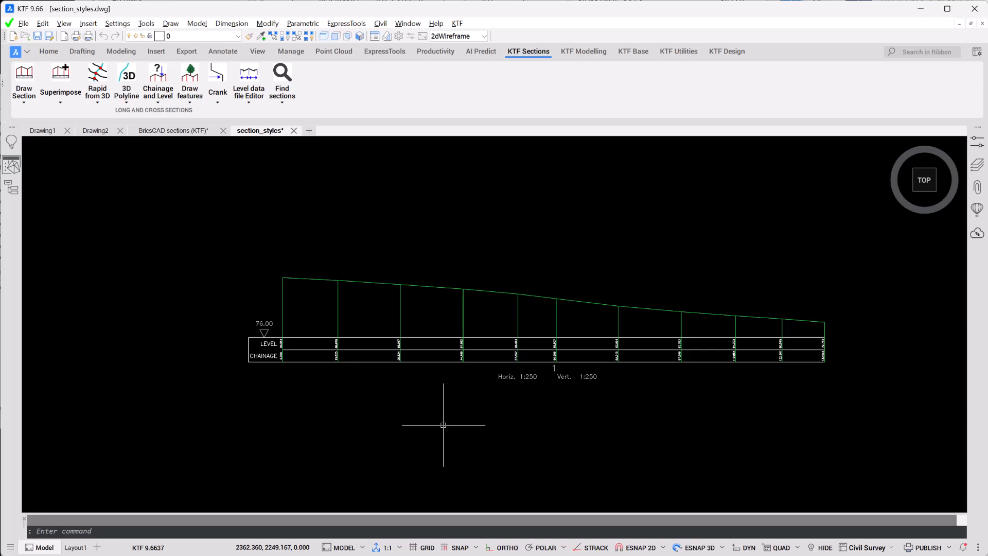
scroll(289, 392, "up", 1)
scroll(288, 392, "up", 2)
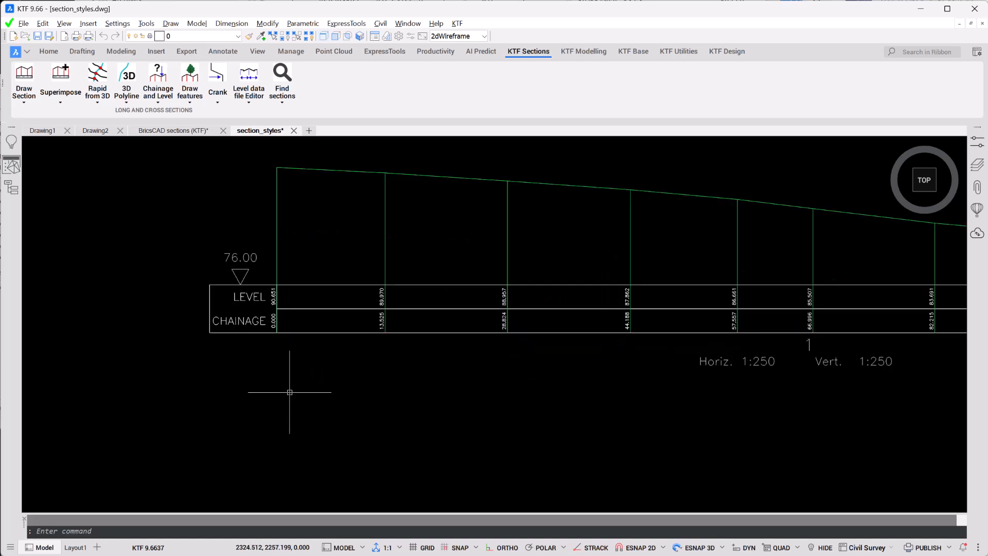
middle_click_drag(286, 392, 354, 430)
scroll(365, 421, "up", 1)
scroll(365, 421, "down", 3)
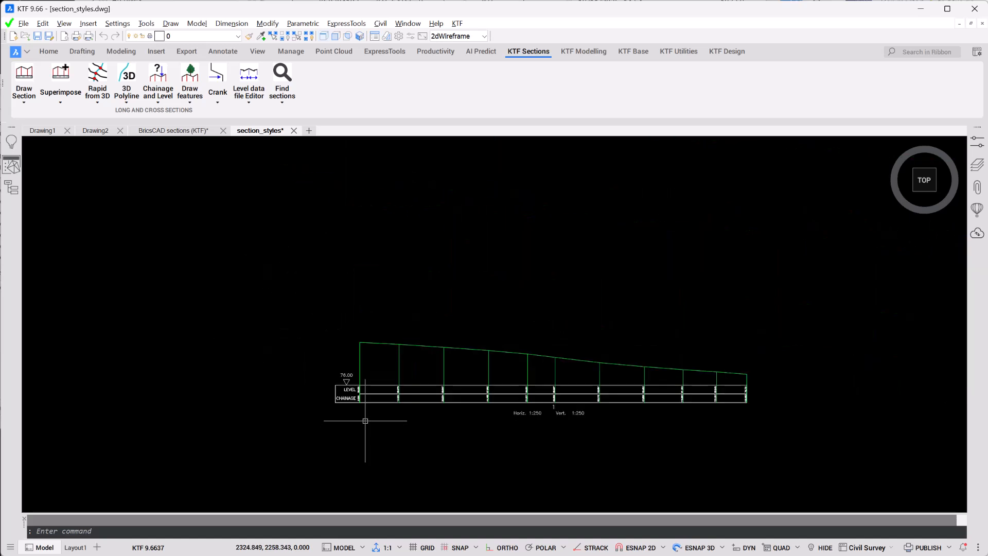
mouse_move(419, 432)
middle_mouse_down()
mouse_move(388, 419)
mouse_move(368, 469)
middle_mouse_up()
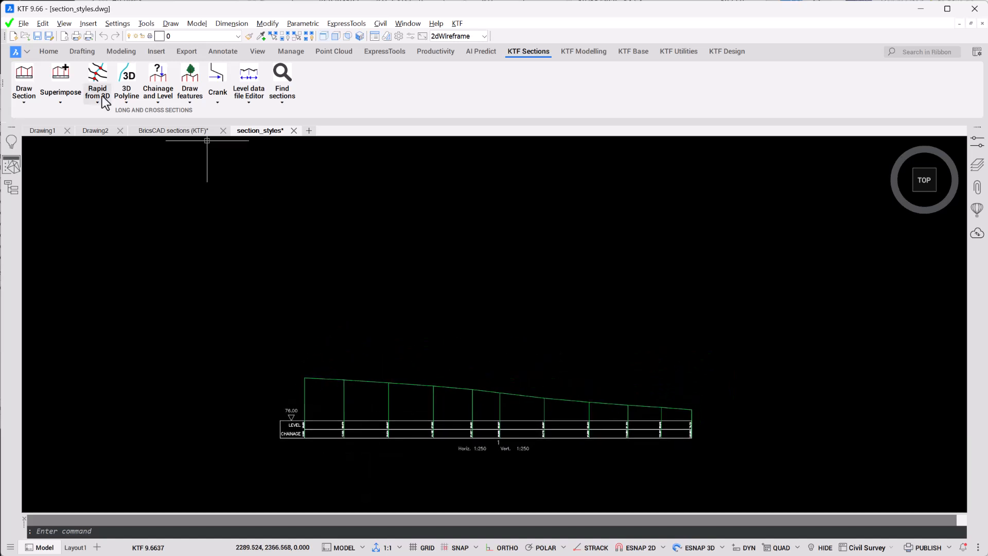
Step: Start another long section from section file 1 and open the section type previews
left_click(82, 95)
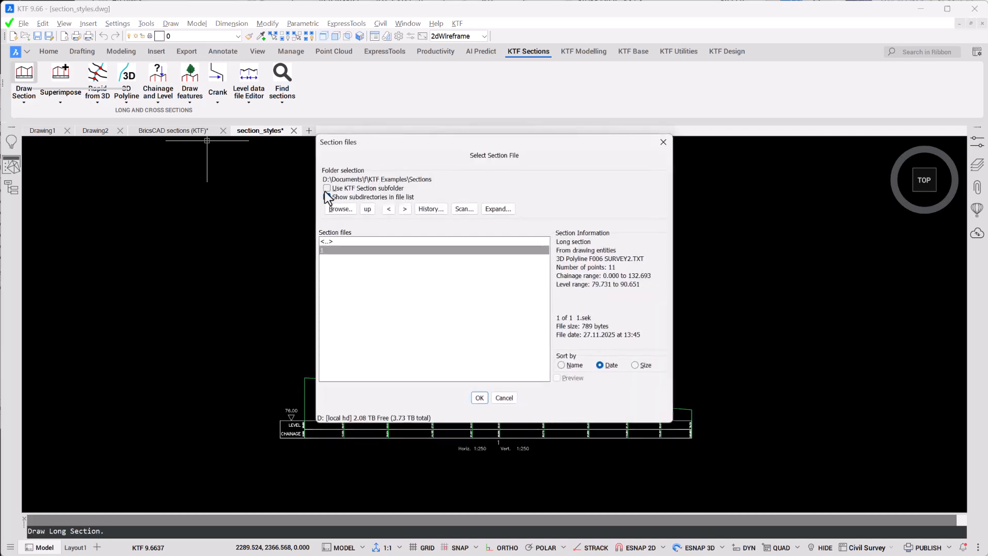
left_click(357, 249)
left_click(480, 399)
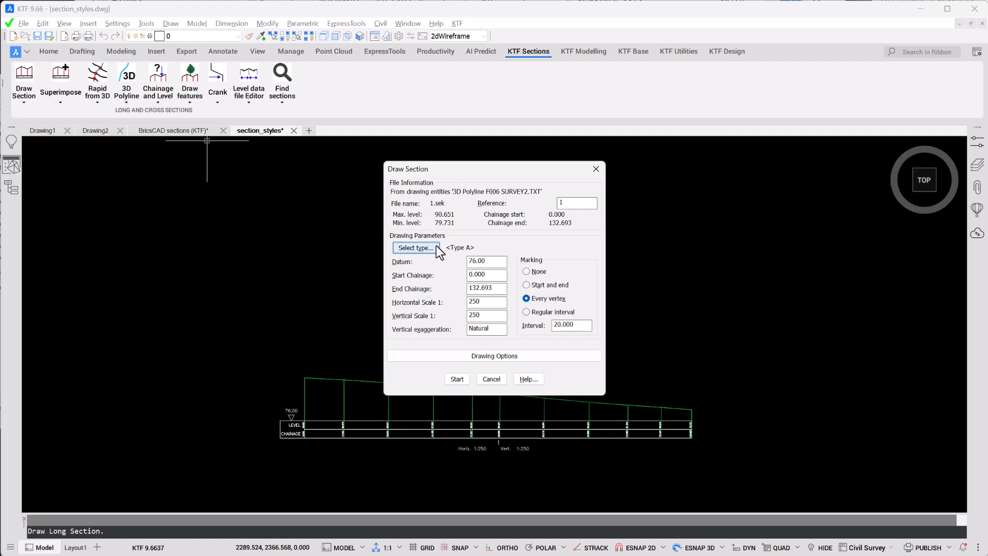
left_click(436, 245)
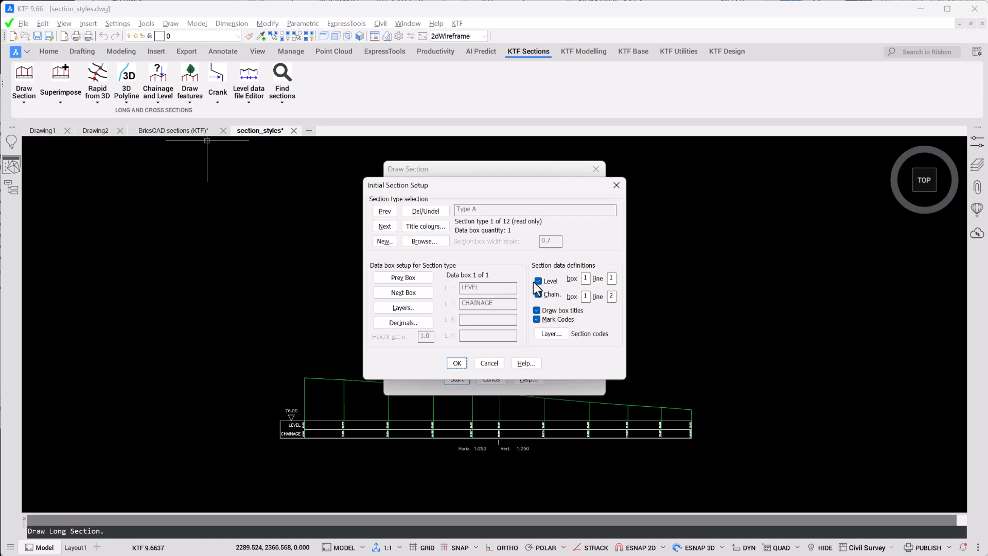
left_click(424, 241)
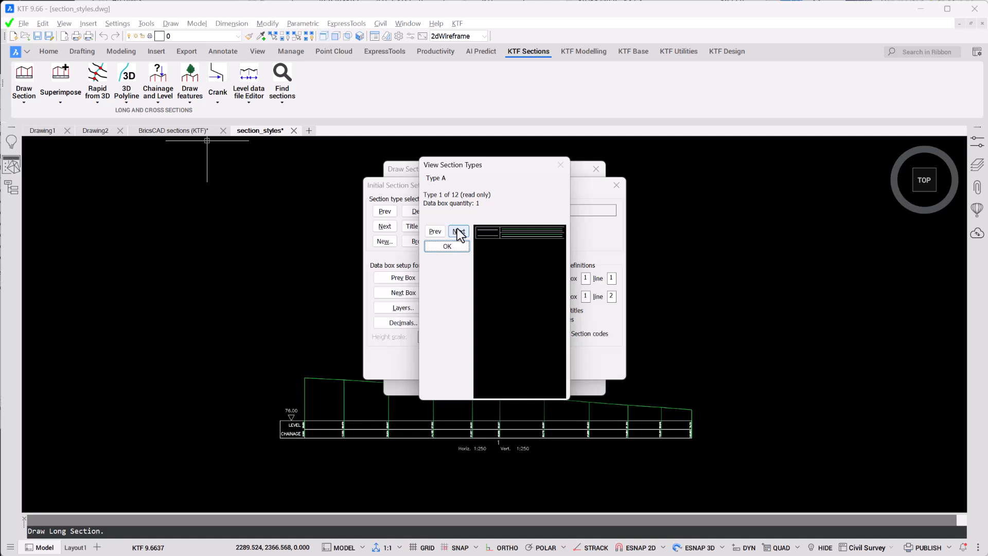
Step: Look through the available section type previews and choose Type B
left_click(458, 232)
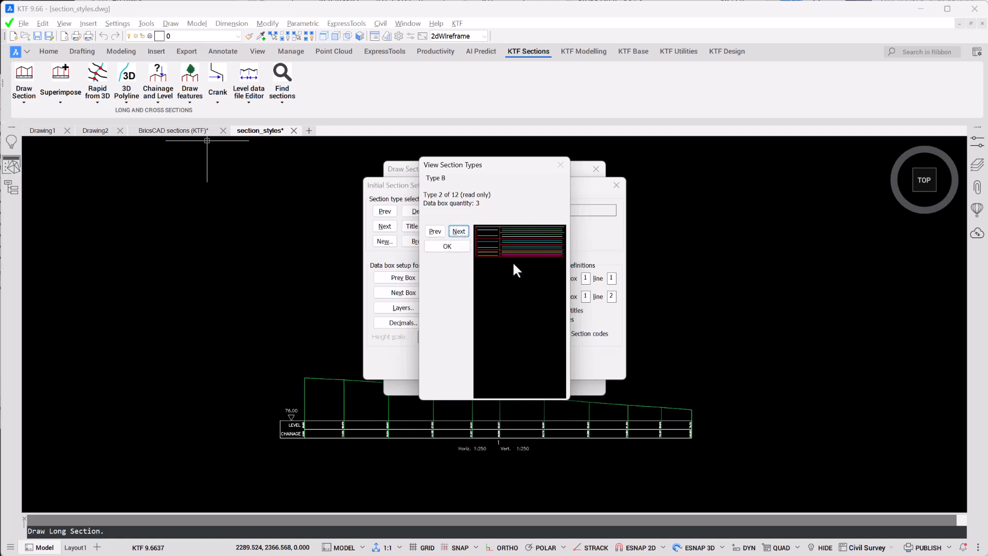
left_click(458, 231)
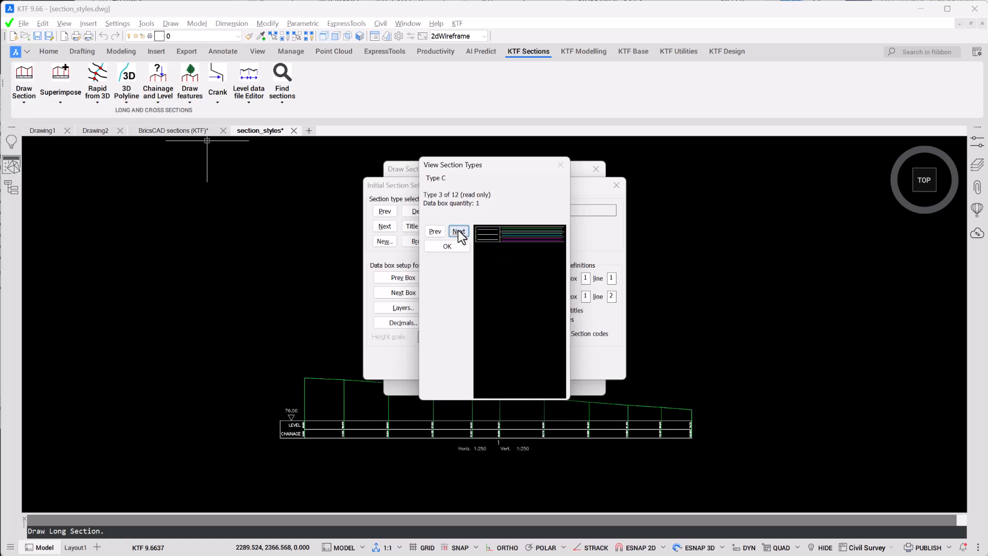
left_click(458, 231)
left_click(458, 231)
left_click(458, 231)
left_click(458, 231)
left_click(458, 231)
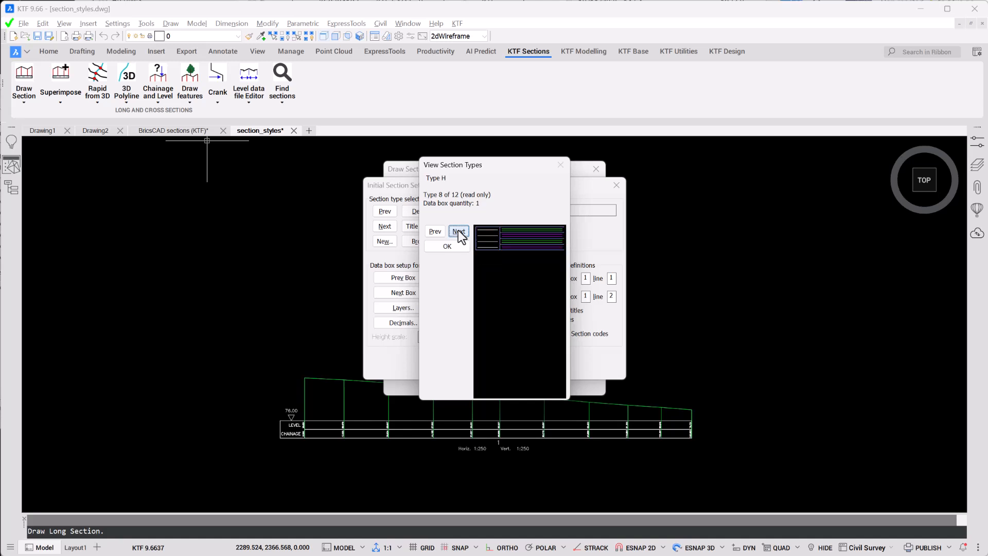
left_click(458, 231)
left_click(458, 231)
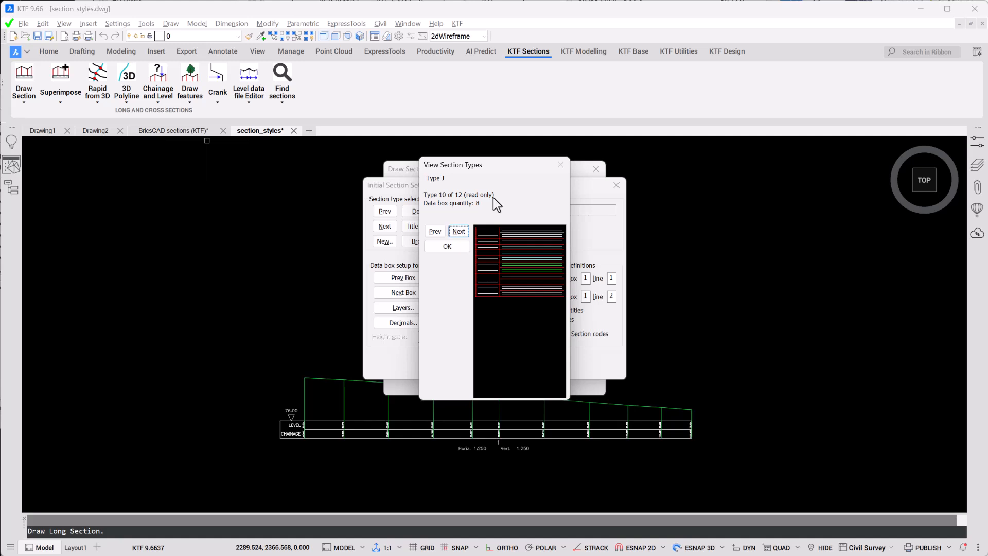
left_click(436, 232)
left_click(435, 232)
left_click(436, 231)
left_click(435, 232)
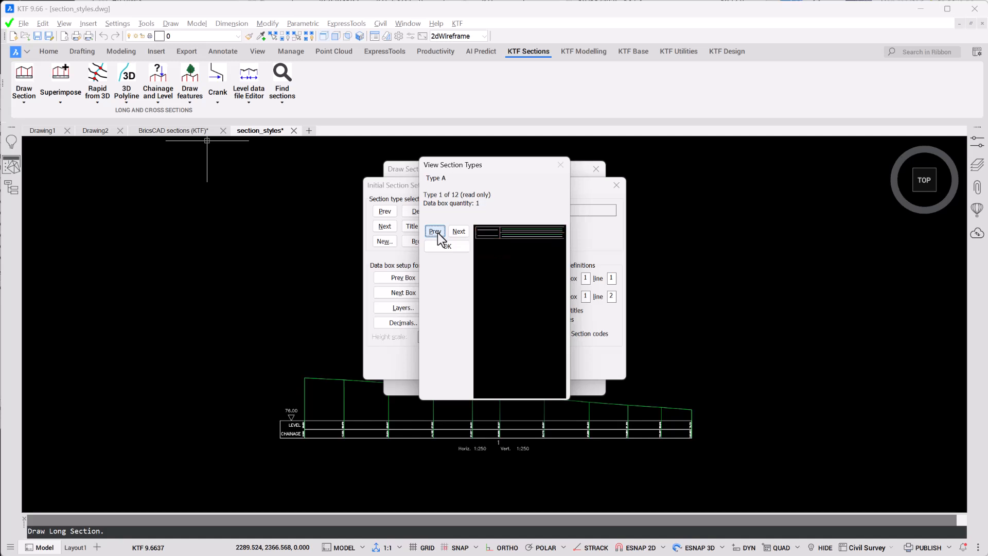
left_click(459, 231)
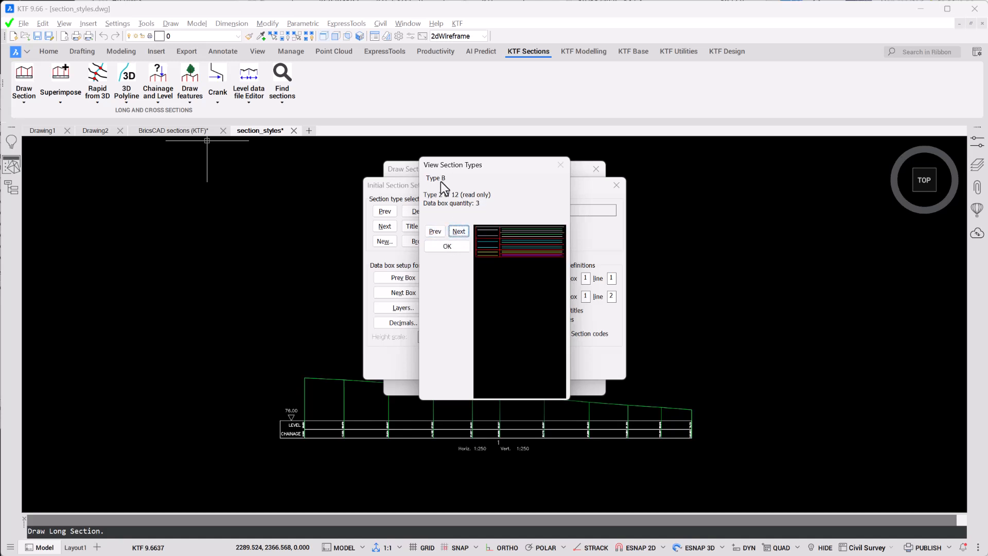
left_click(457, 248)
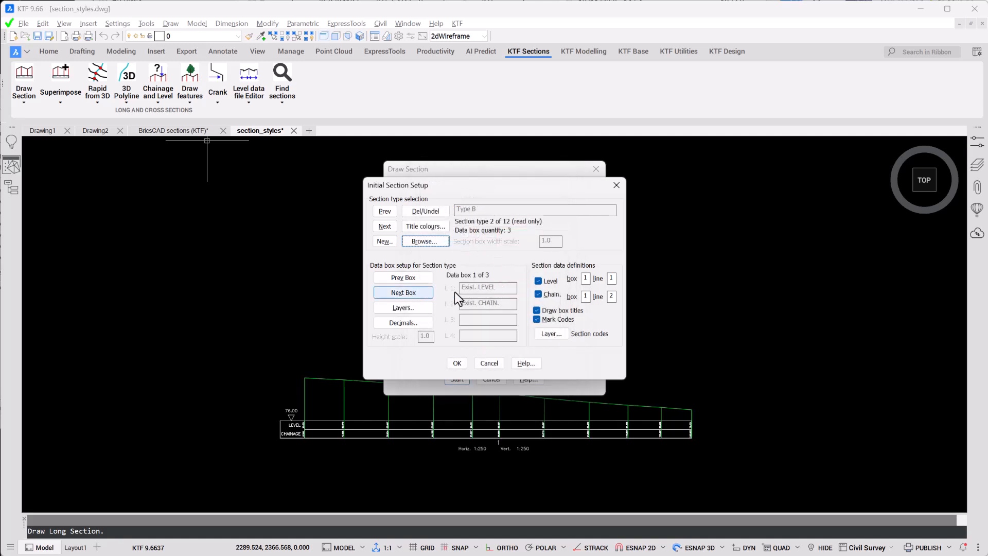
Step: Review the data boxes of Type B and accept it as the section type
left_click(421, 294)
left_click(416, 294)
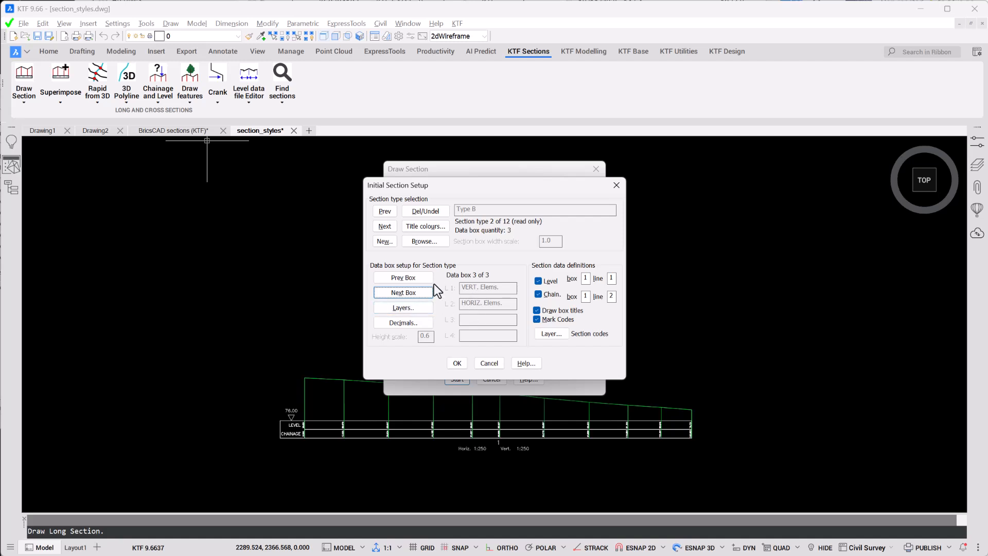
left_click(418, 277)
left_click(419, 277)
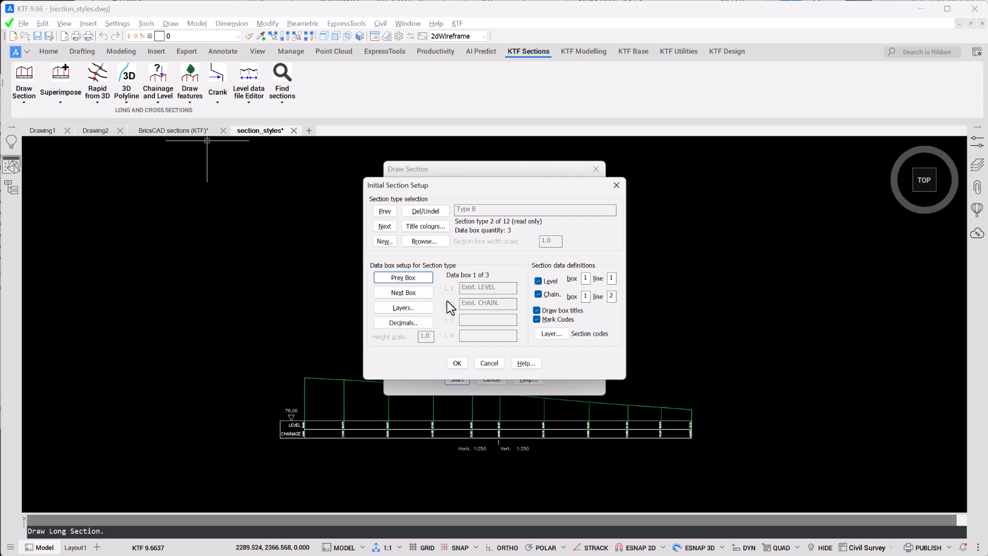
left_click(458, 362)
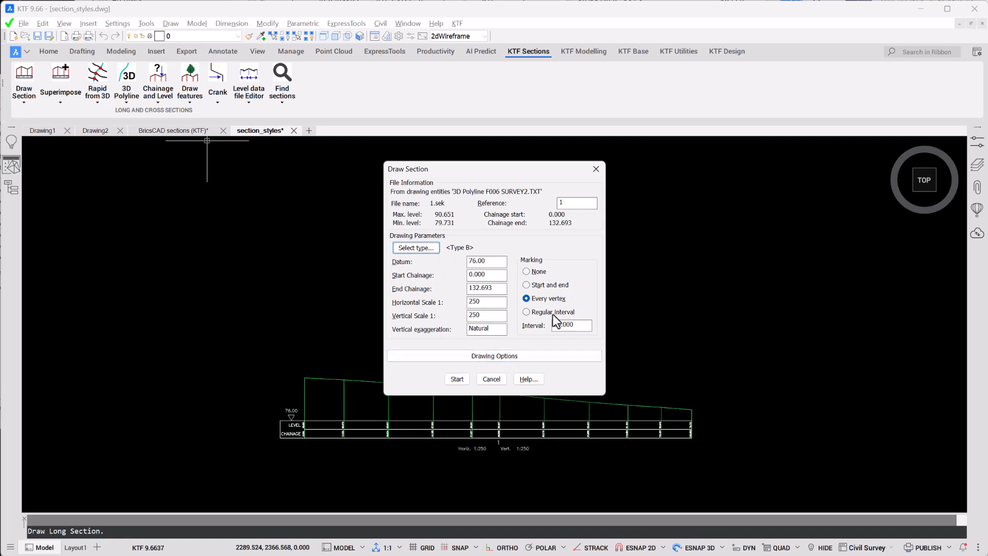
Step: Set the section's horizontal and vertical scales to 500 and its marking to regular interval
double_click(498, 302)
type("500")
double_click(500, 316)
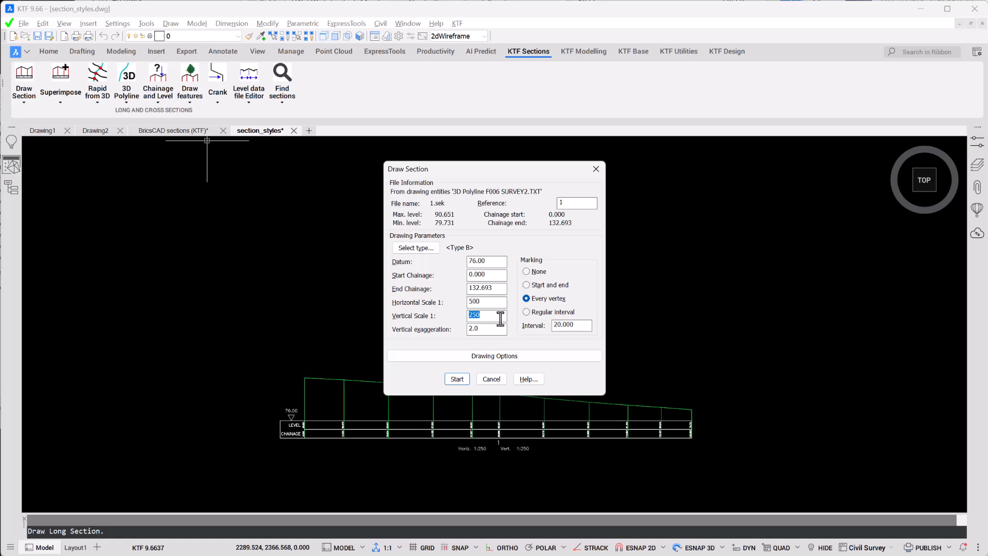
type("500")
left_click(526, 312)
Step: Draw the Type B section above the Type A section and inspect its data boxes
left_click(457, 379)
left_click(331, 203)
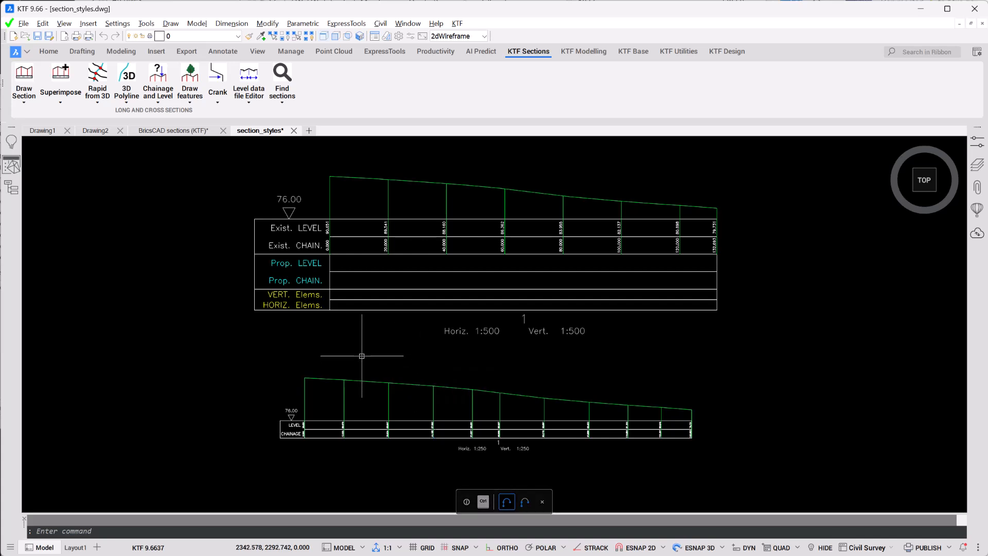
left_click(601, 403)
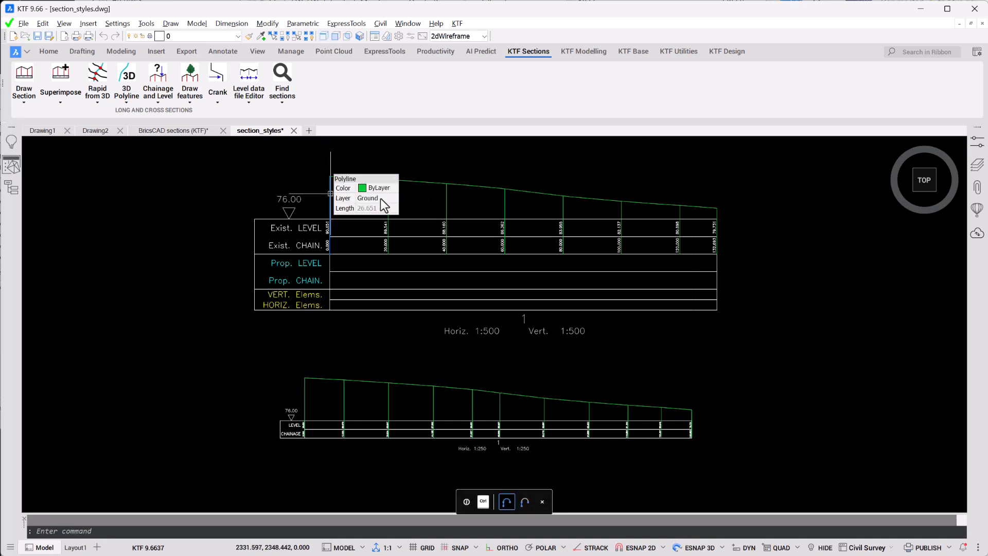
scroll(378, 247, "up", 4, "ctrl")
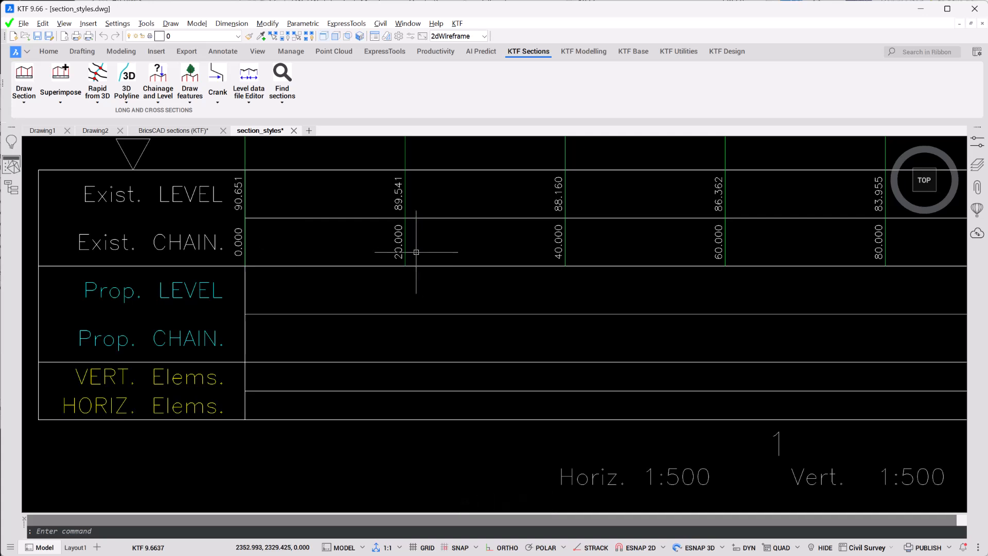
Step: Load section file 1 for another Type B long section and set its marking to regular interval
scroll(414, 250, "down", 4, "ctrl")
middle_click_drag(439, 229, 408, 260)
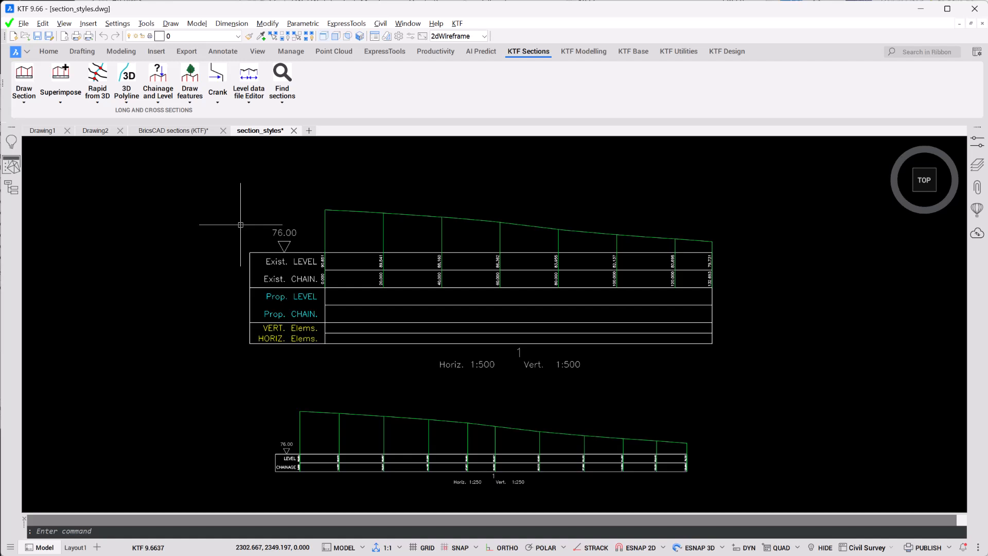
scroll(240, 225, "down", 2)
middle_click_drag(243, 227, 250, 307)
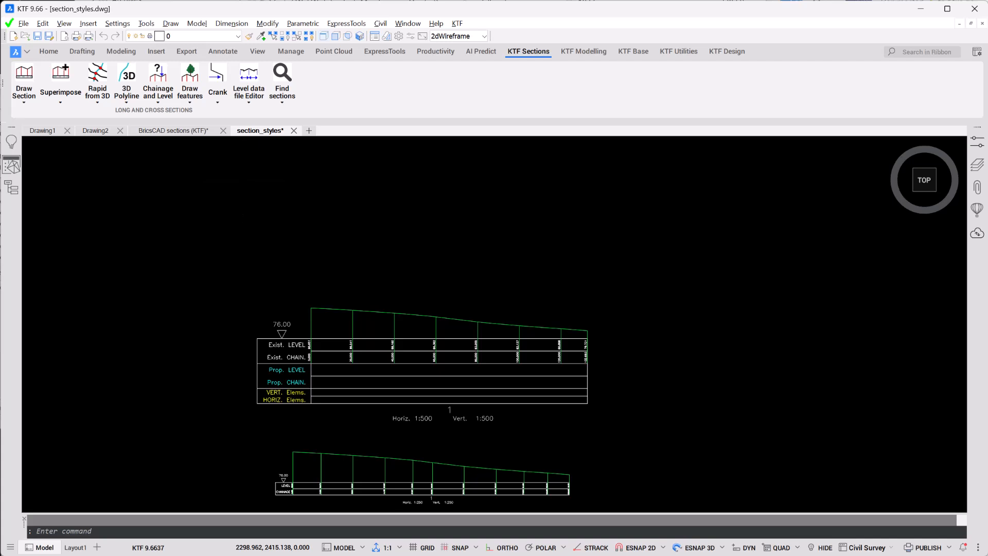
scroll(264, 199, "down", 1)
middle_click_drag(264, 198, 242, 265)
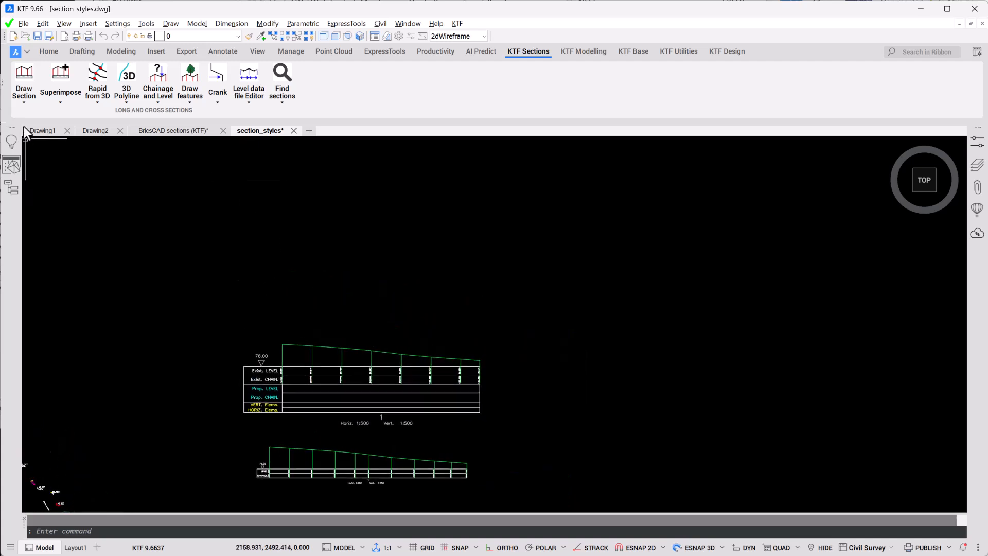
left_click(24, 76)
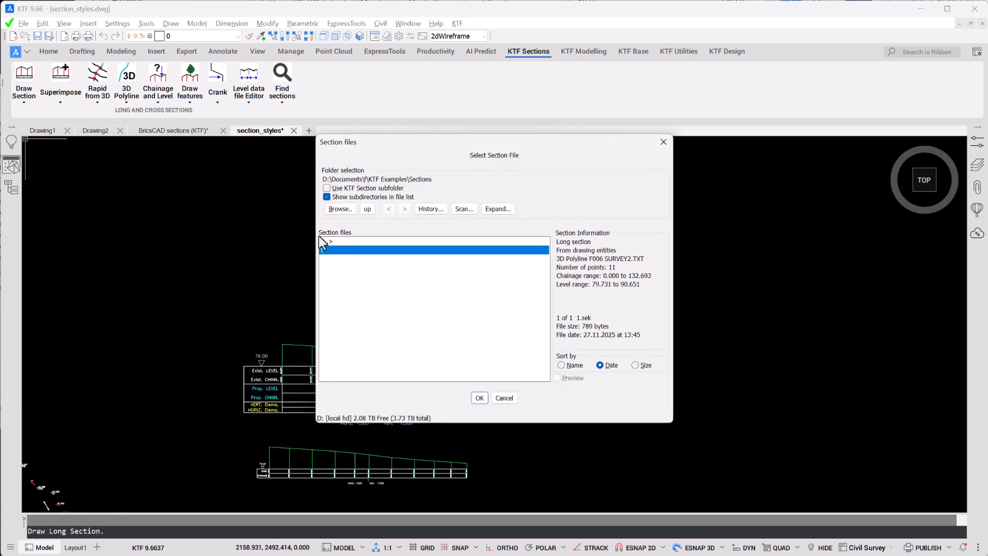
left_click(478, 395)
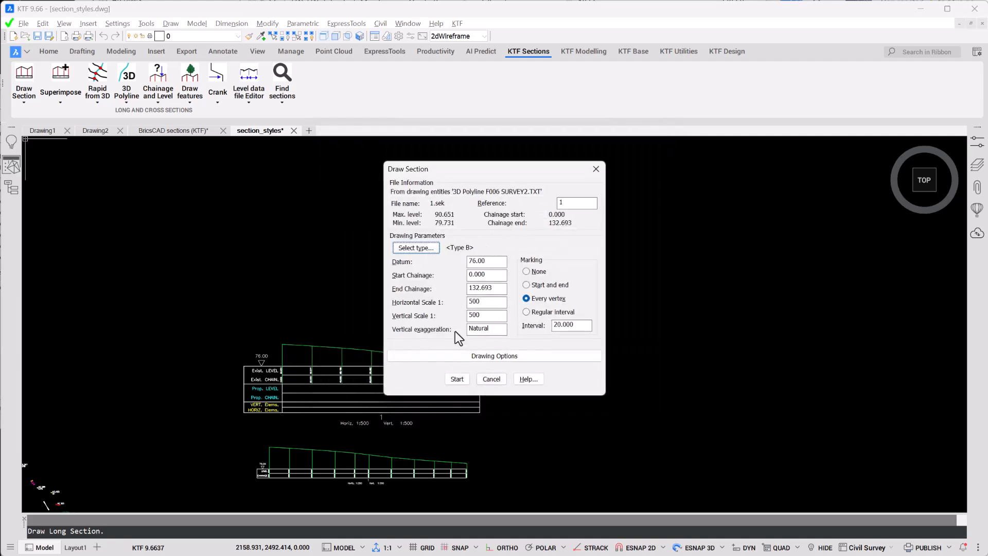
left_click(525, 312)
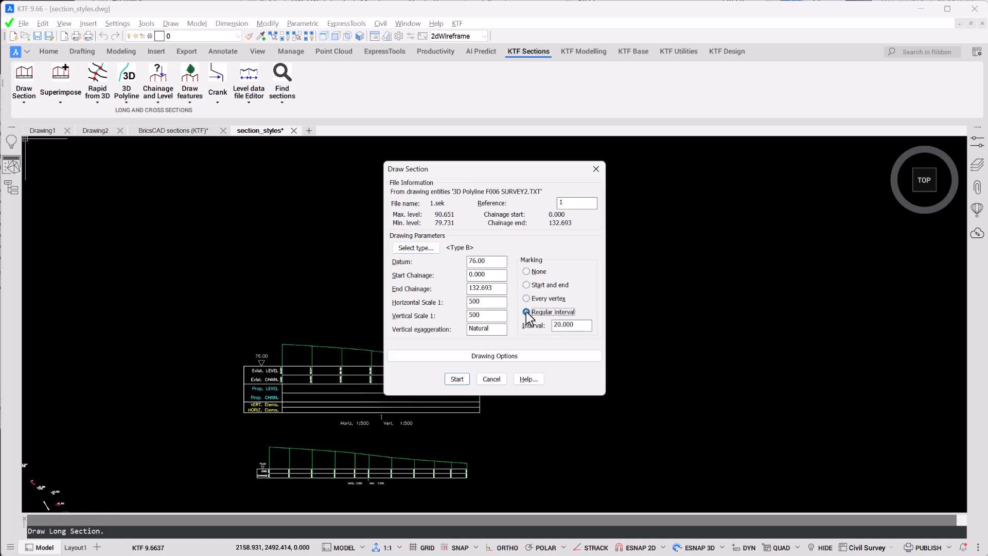
Step: Enable the grid in the long section drawing options and accept its parameters with level indicator lines at a 2.000 interval
left_click(488, 357)
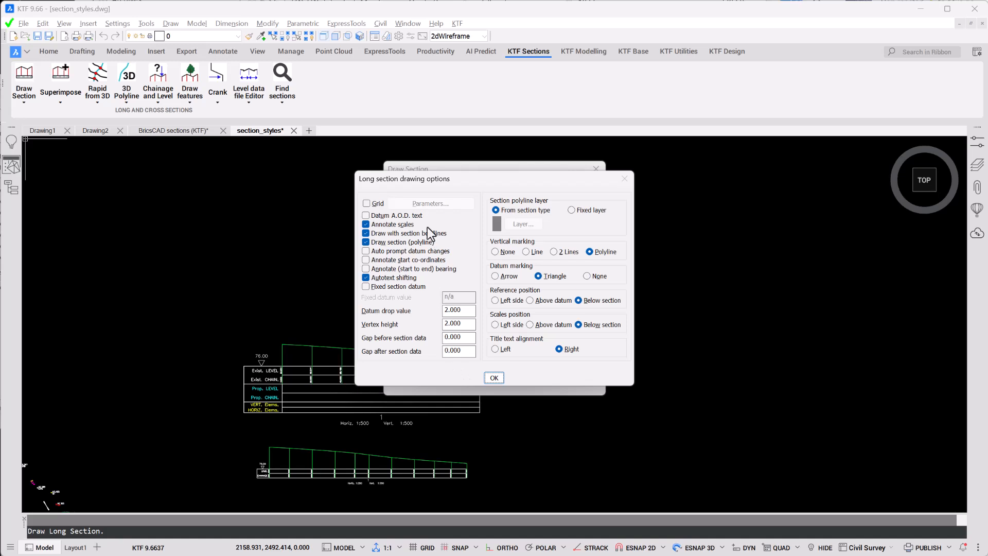
left_click(366, 204)
left_click(436, 203)
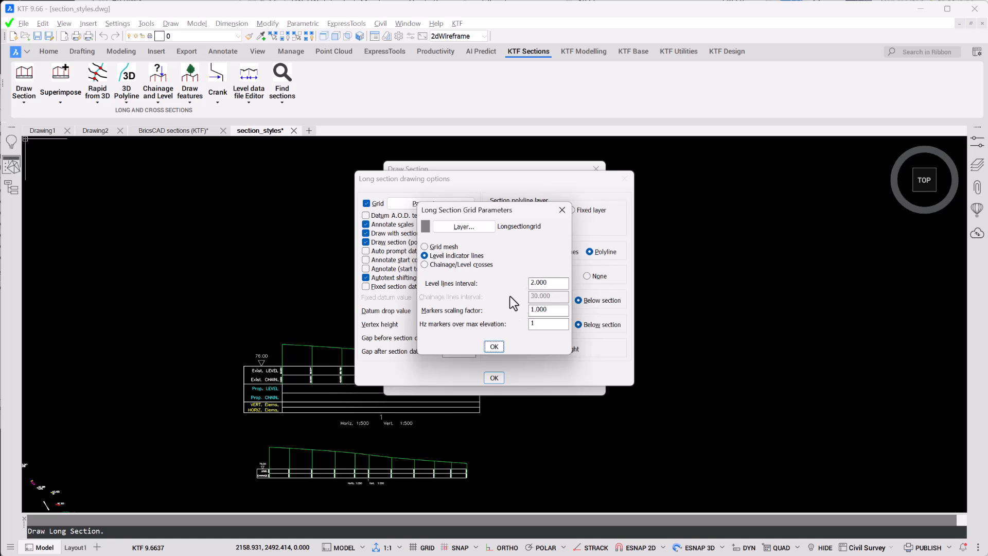
left_click(494, 346)
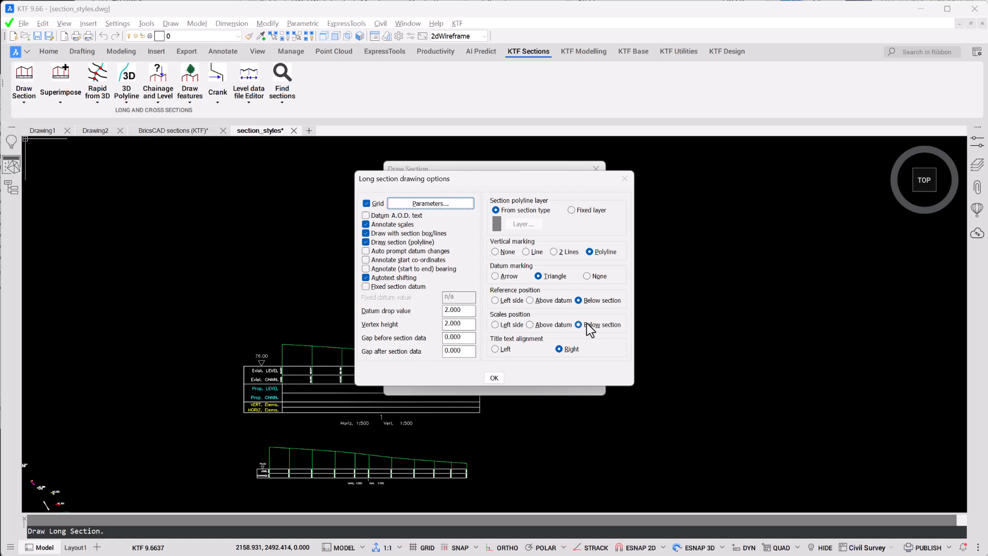
left_click(494, 377)
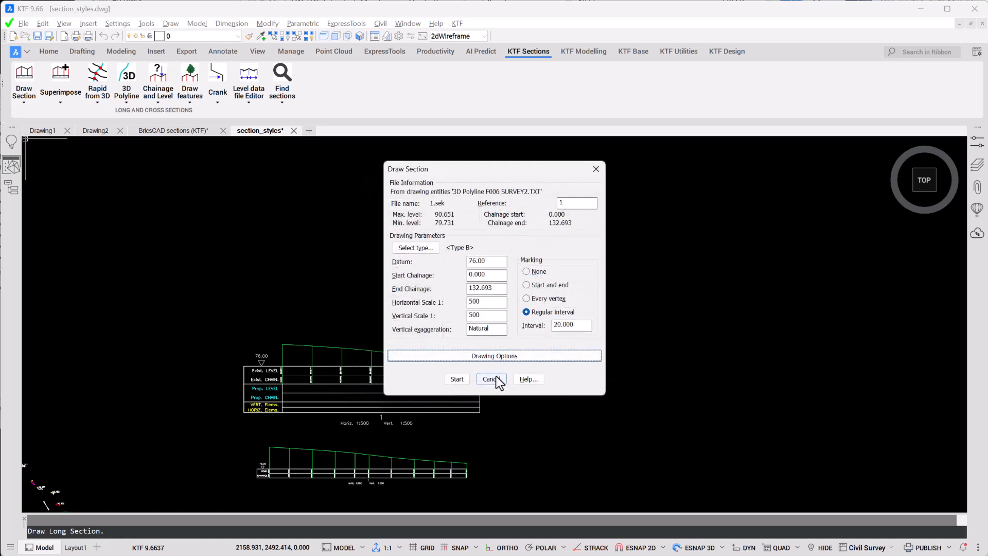
Step: Draw the section above the previous Type B section and inspect its level indicator lines
left_click(457, 379)
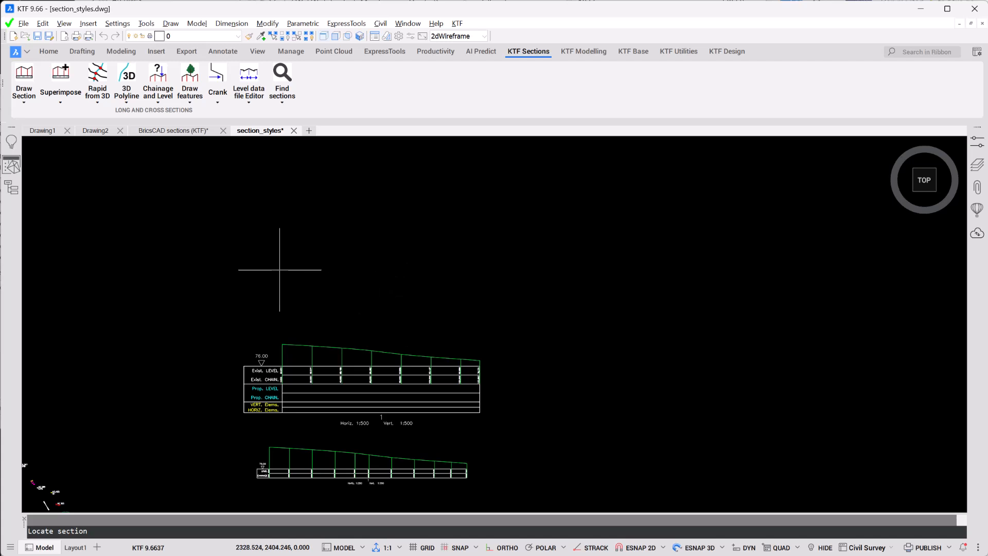
scroll(272, 262, "up", 5)
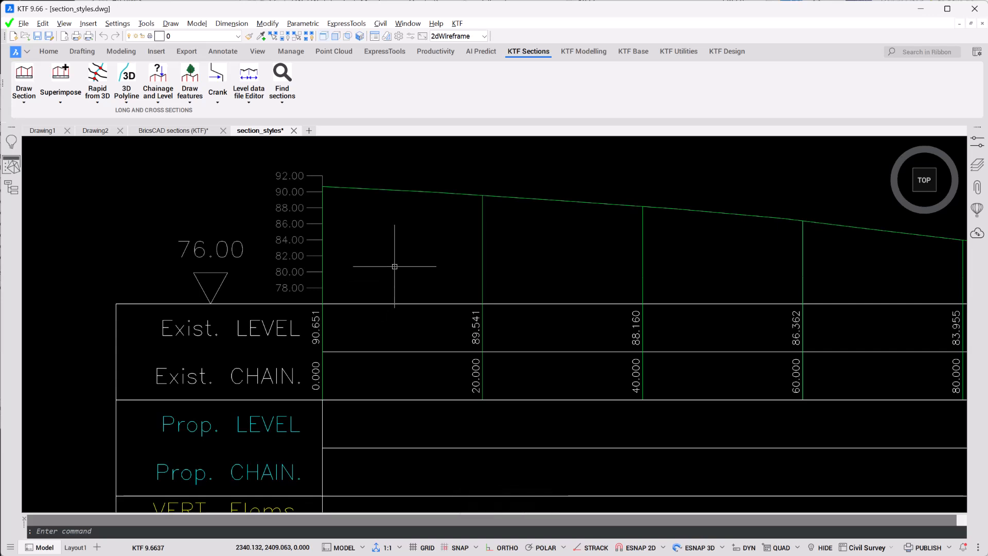
middle_click_drag(393, 265, 329, 300)
scroll(293, 289, "down", 3)
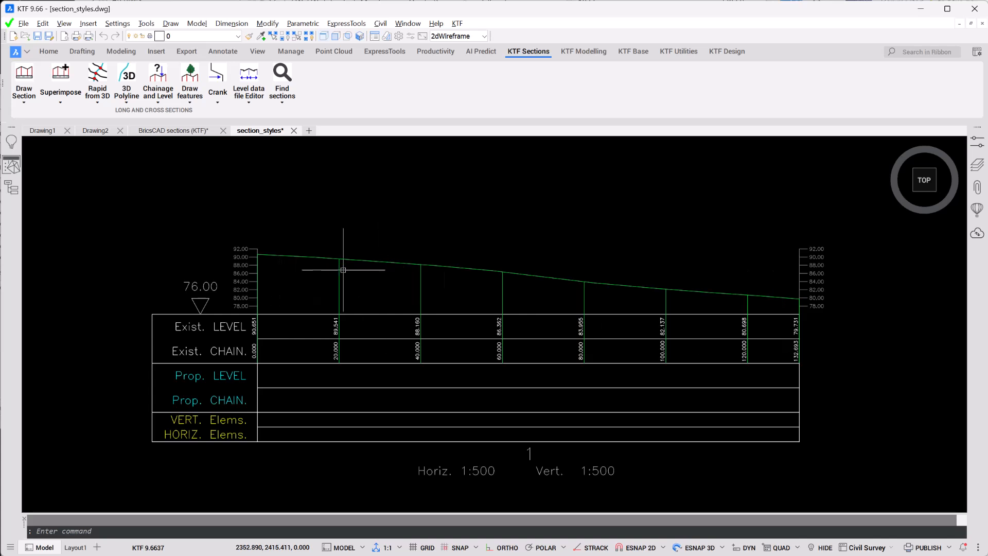
scroll(310, 279, "down", 2)
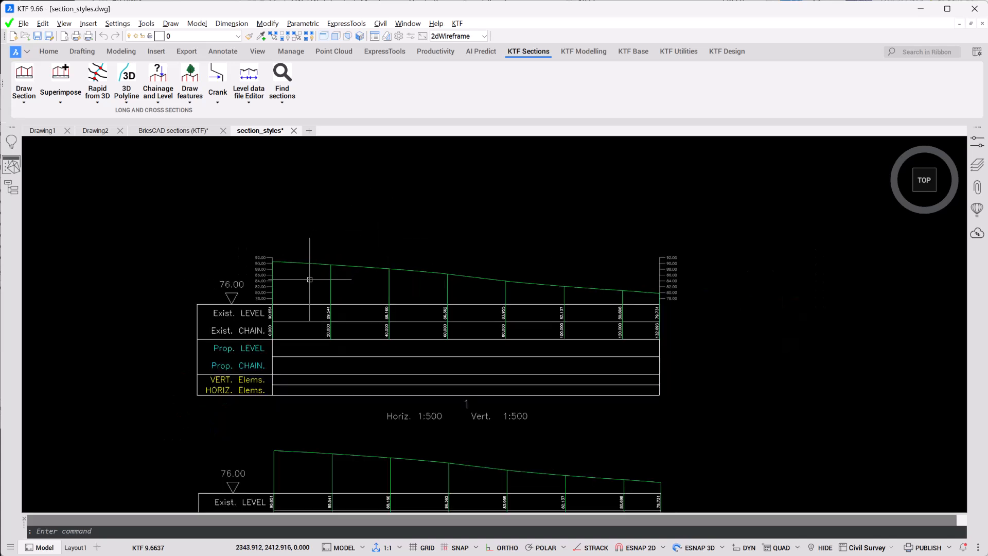
Step: Start drawing another long section from section file 1
scroll(309, 279, "down", 4)
middle_click_drag(317, 281, 275, 307)
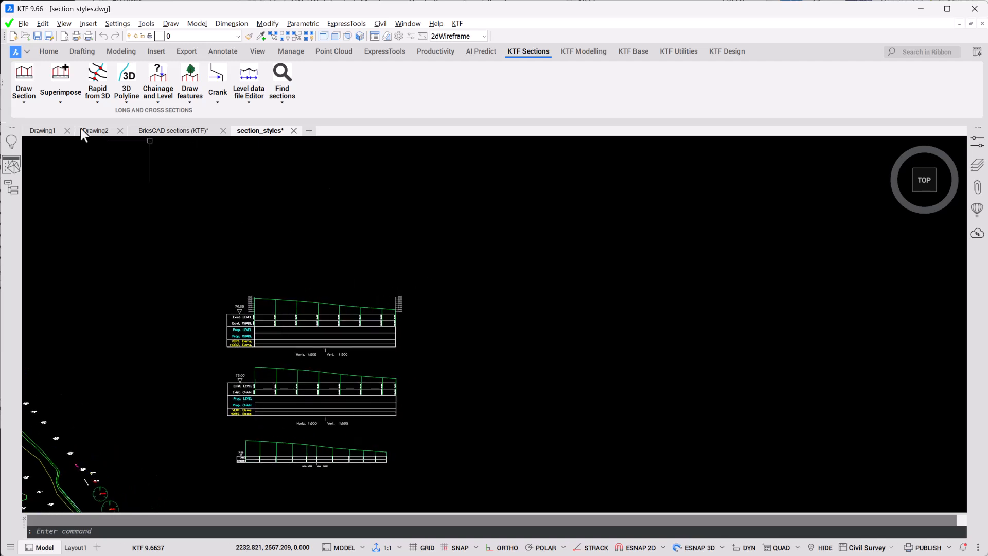
left_click(28, 75)
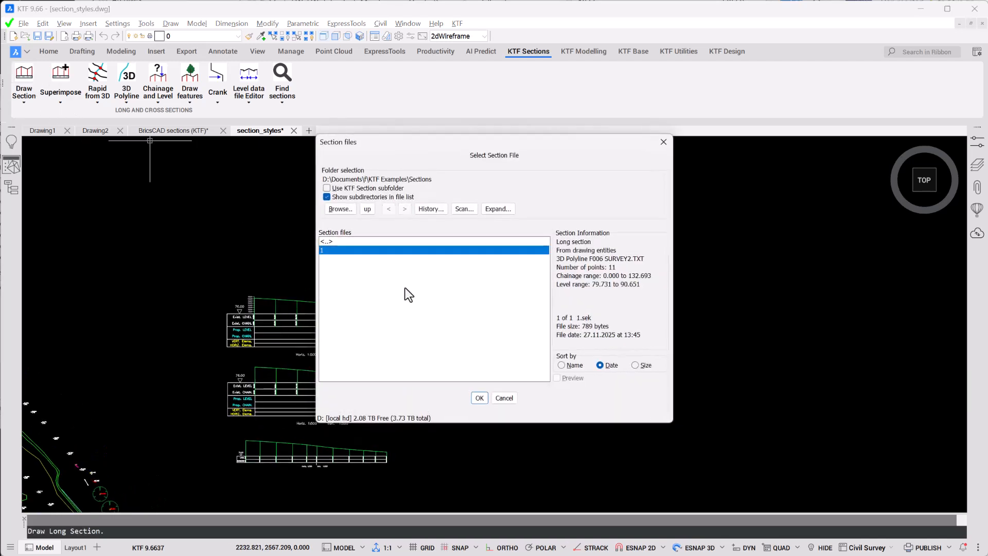
key("Return")
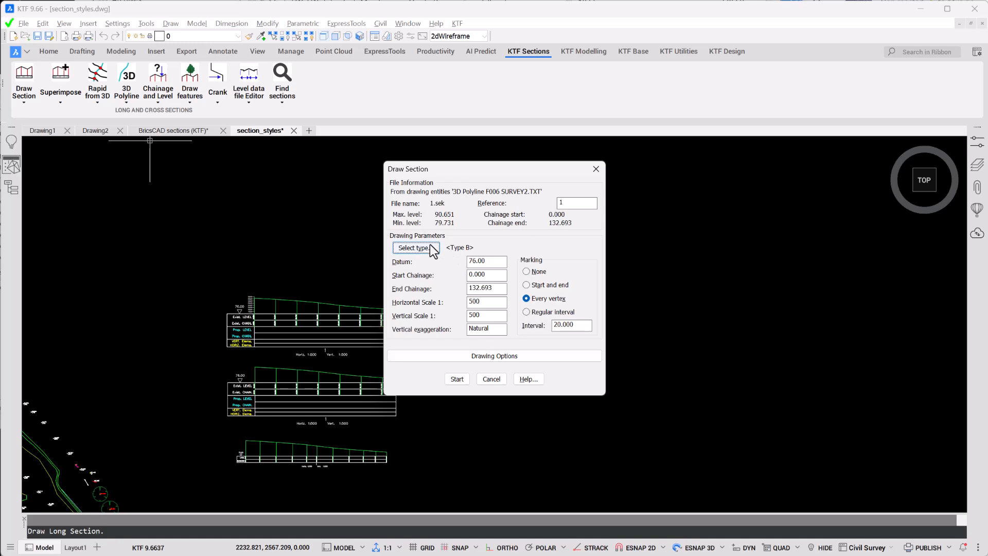
Step: Review the layers assigned to the first data box of Type B and leave the section type setup without changes
left_click(430, 244)
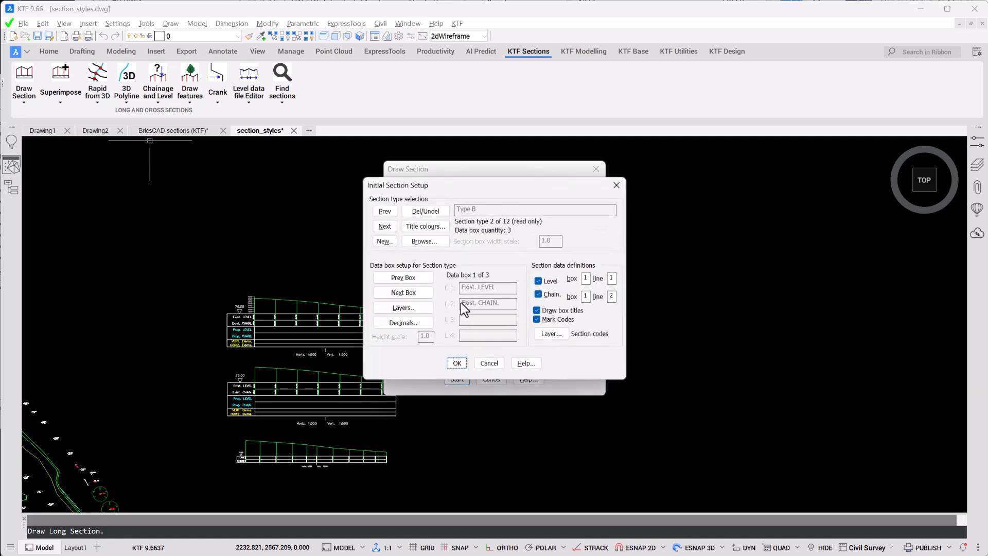
left_click(420, 307)
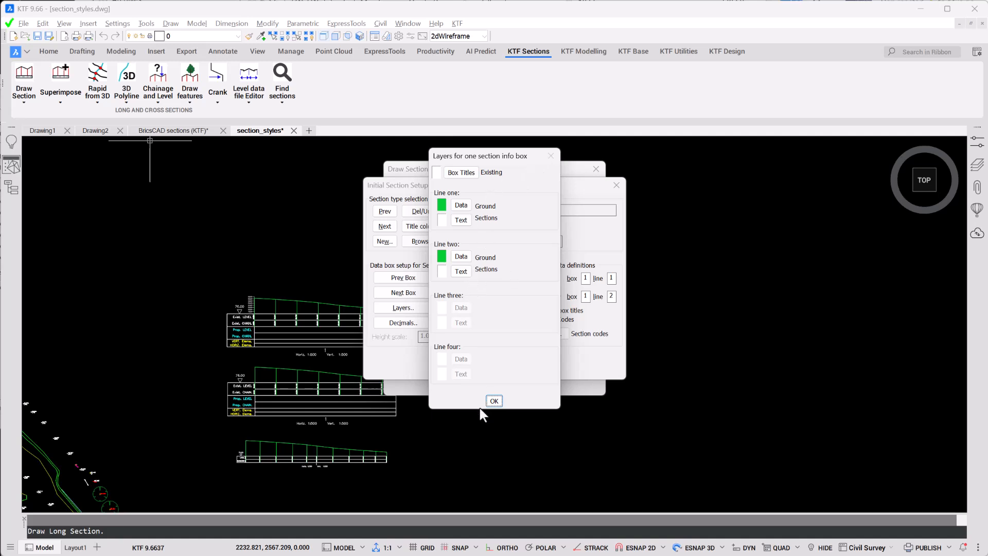
left_click(494, 400)
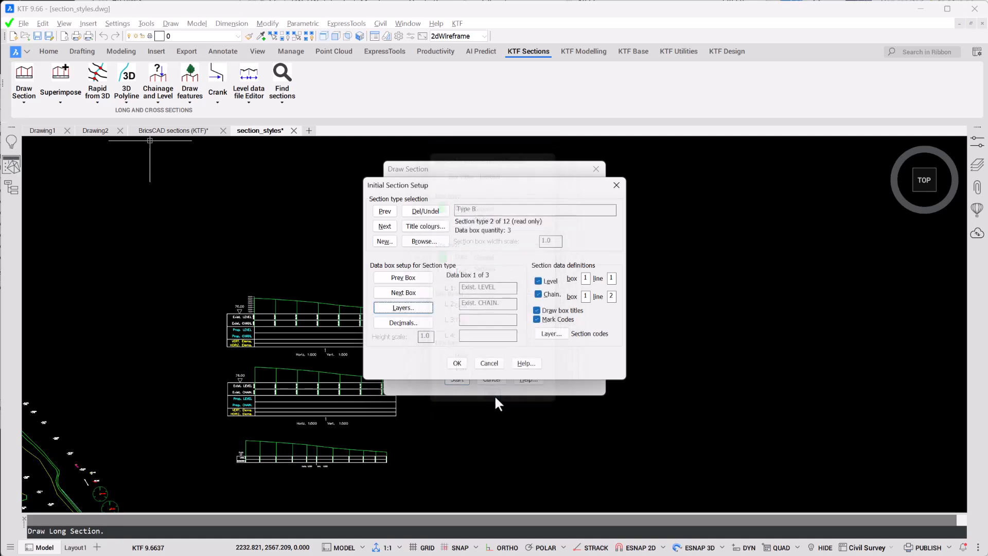
left_click(491, 367)
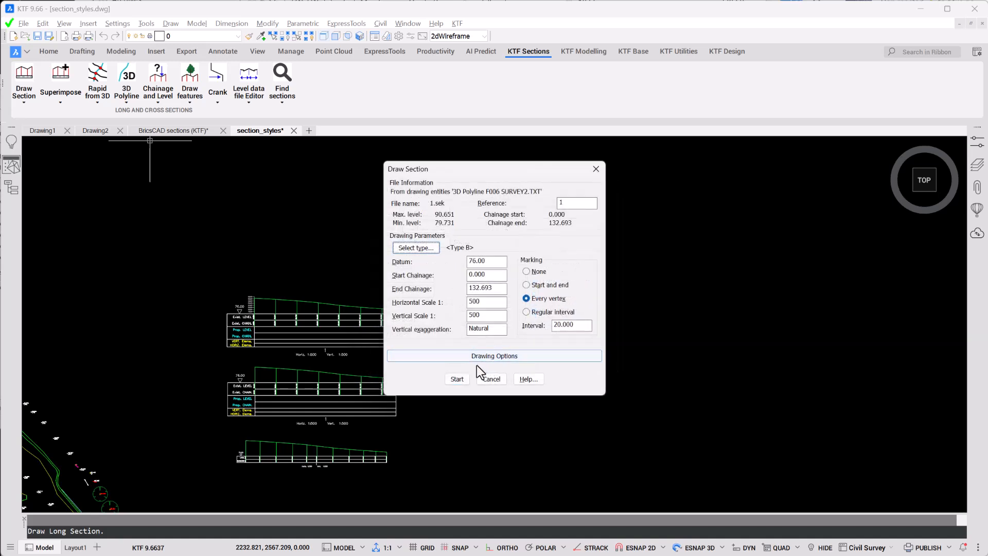
Step: Review the long section drawing options and draw the section with every vertex marked, to the right of the existing sections
left_click(487, 363)
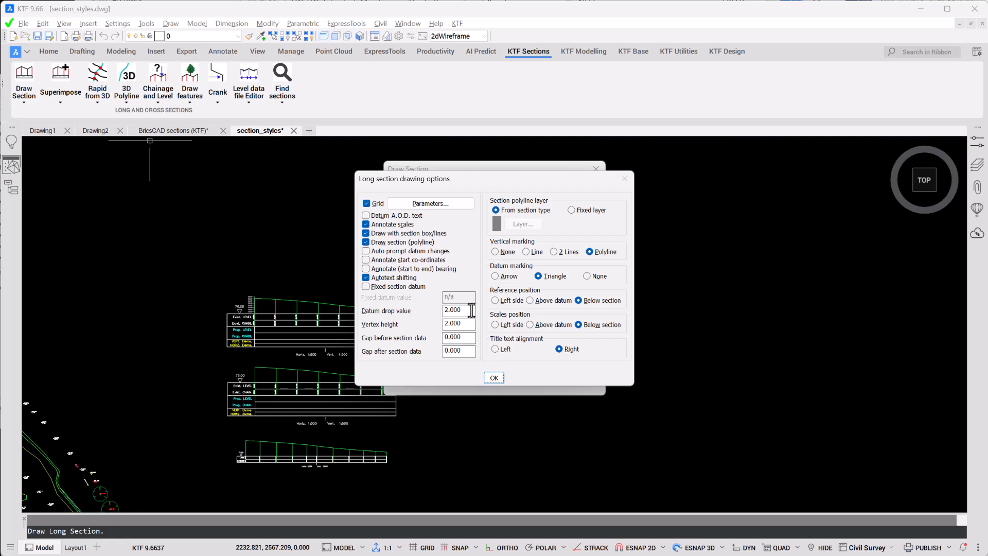
left_click(493, 379)
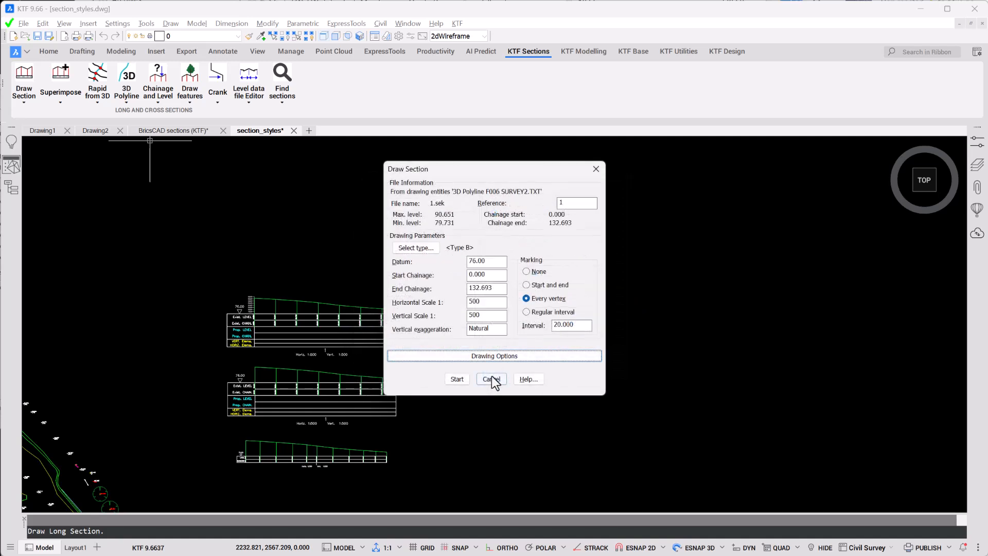
left_click(462, 378)
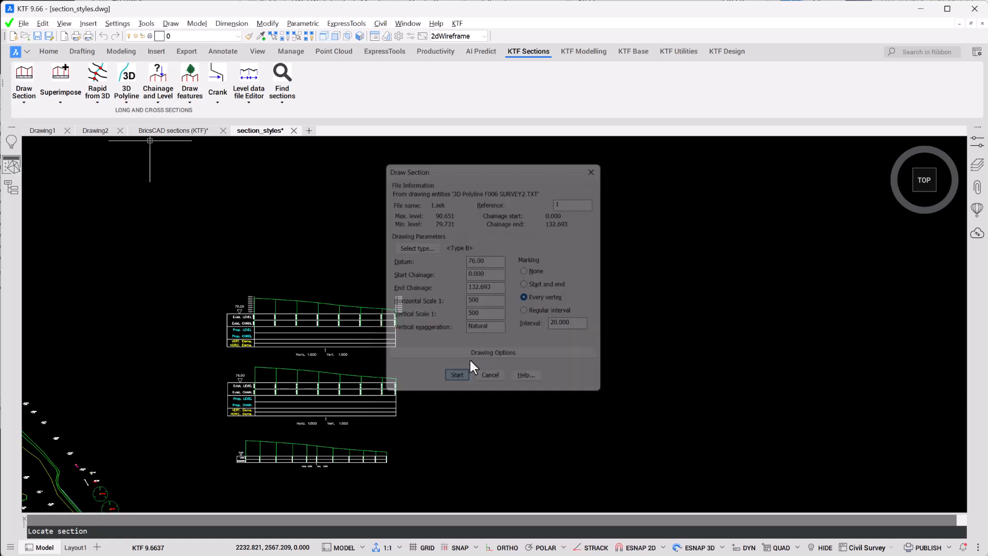
left_click(507, 277)
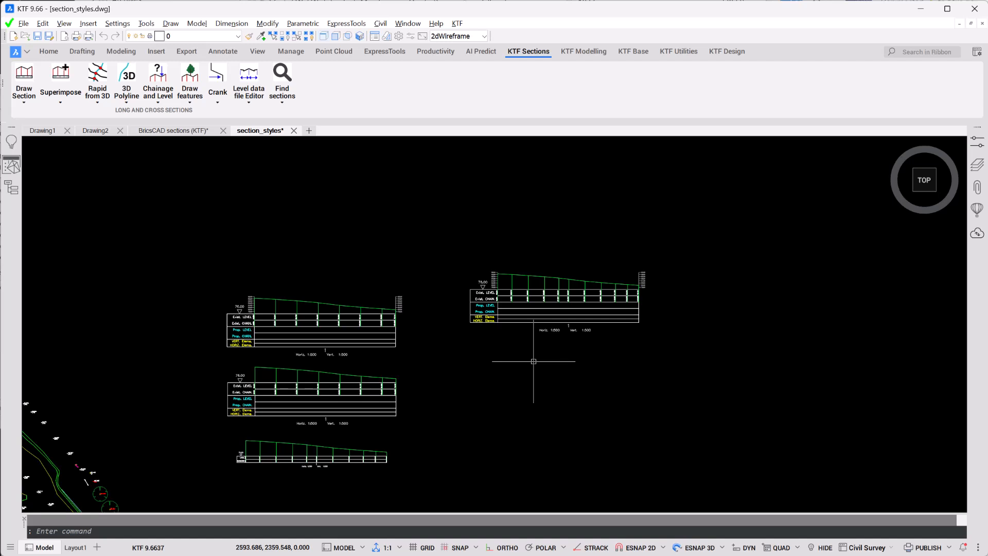
Step: Start a Rapid from 3D section and select the survey plan's entities as its source
scroll(533, 361, "down", 5)
middle_click_drag(529, 364, 563, 294)
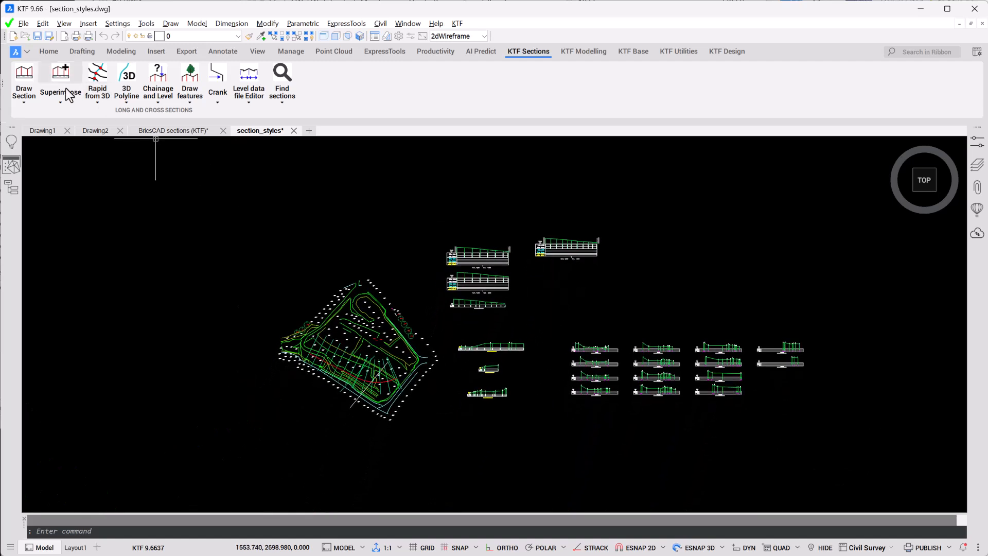
left_click(98, 102)
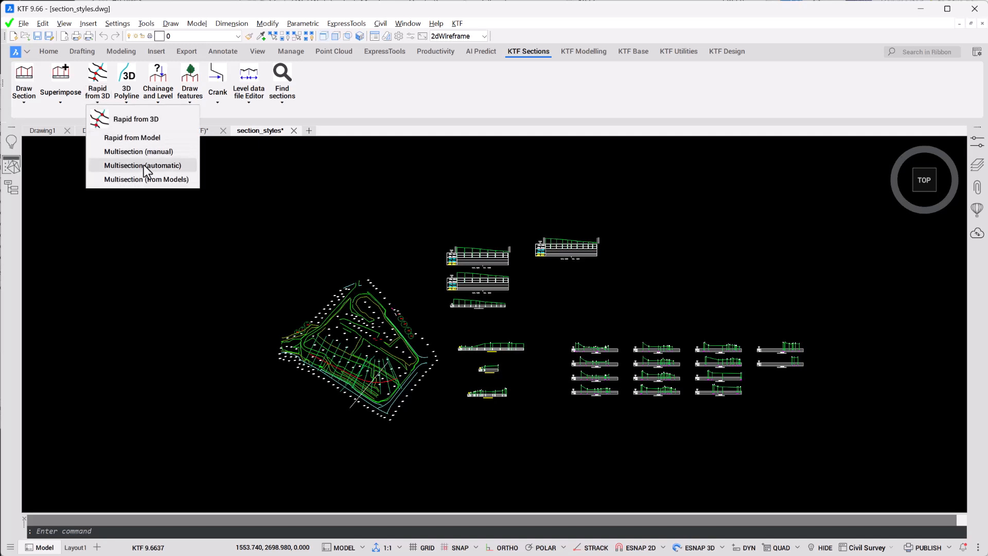
left_click(135, 119)
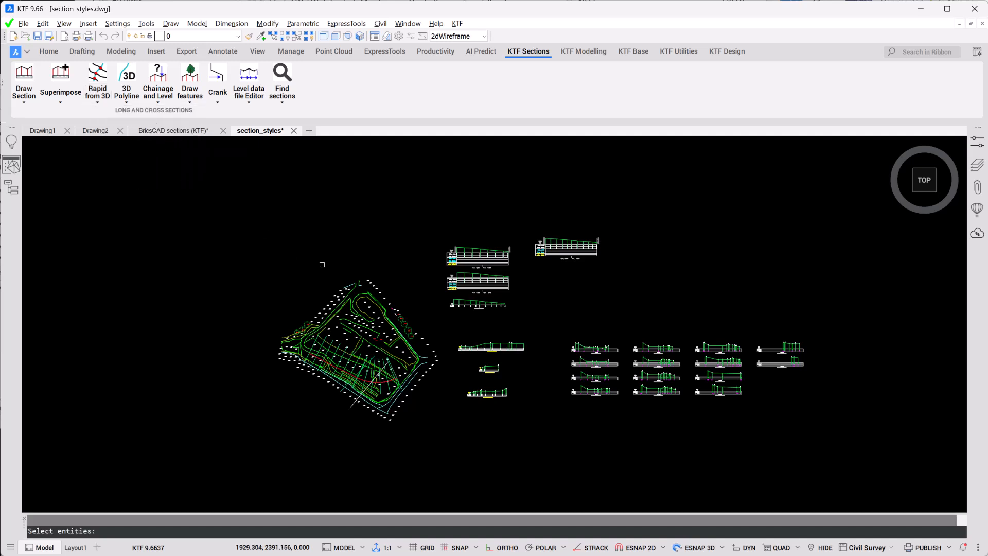
left_click(297, 414)
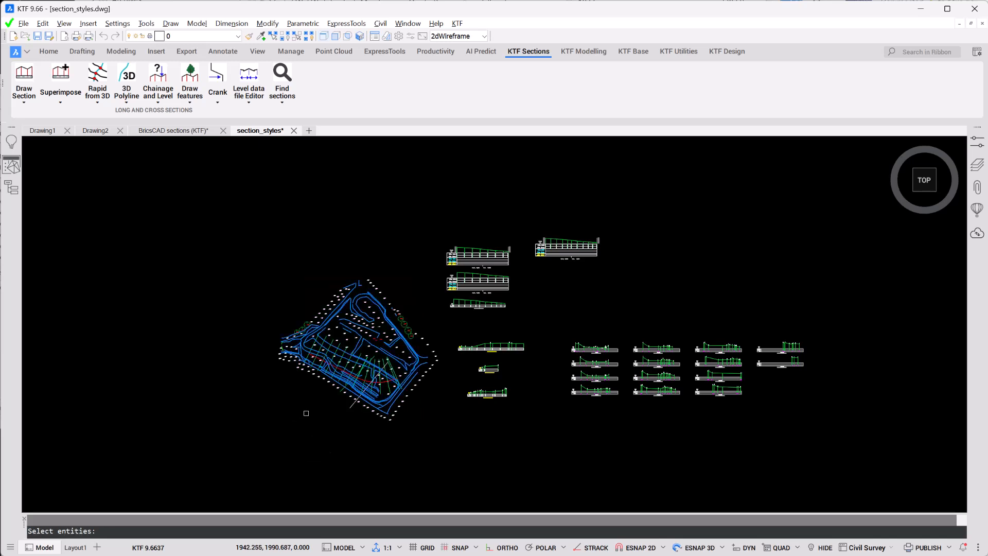
scroll(317, 403, "up", 5)
key("Return")
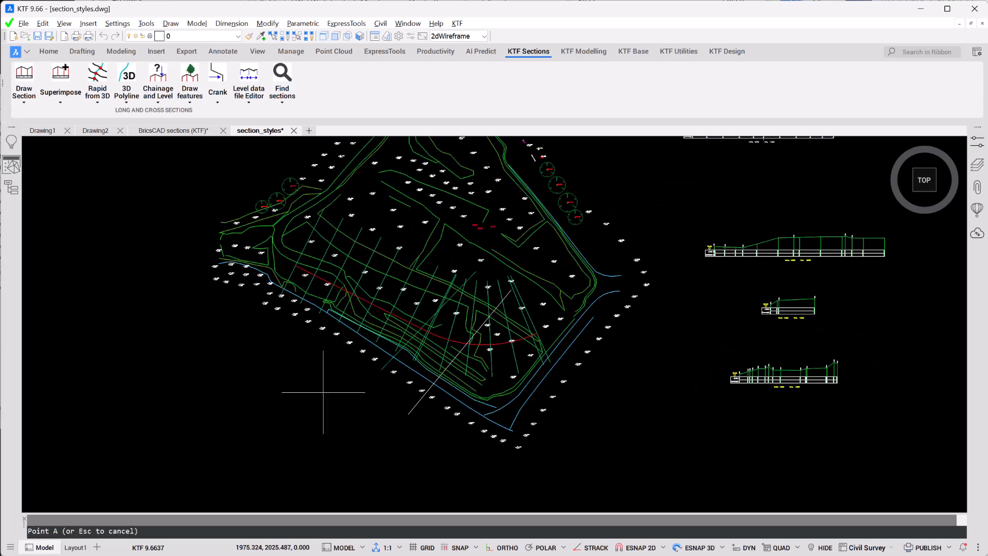
Step: Cut a section diagonally from the survey plan's lower edge to its middle, place it below the plan and inspect its feature labels
left_click(355, 371)
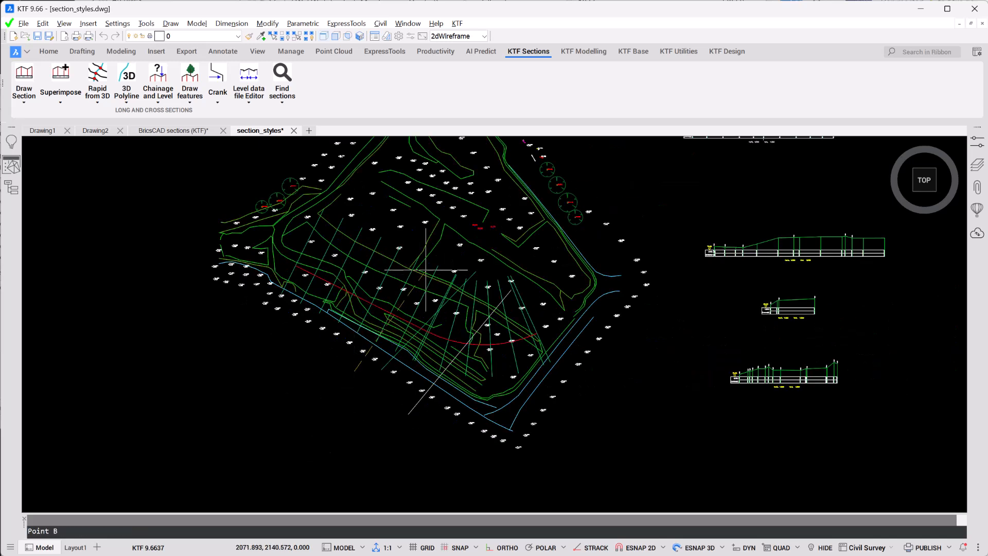
left_click(466, 262)
scroll(466, 262, "down", 4)
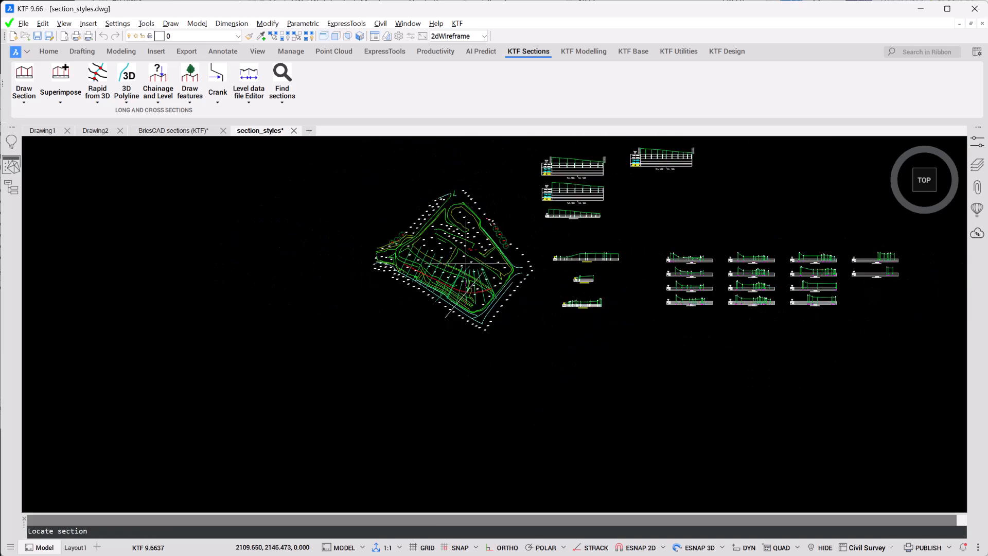
left_click(550, 416)
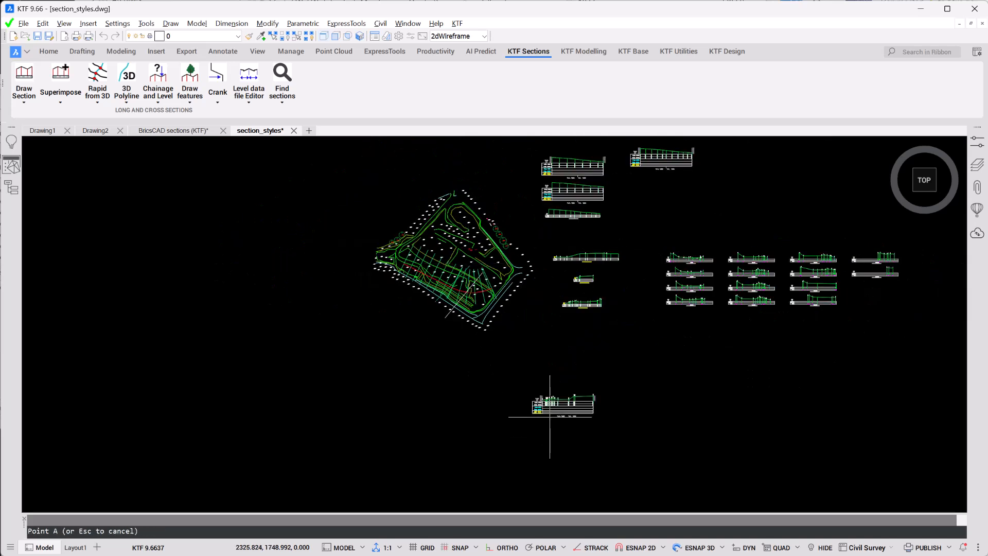
scroll(553, 419, "up", 8)
middle_click_drag(574, 429, 421, 453)
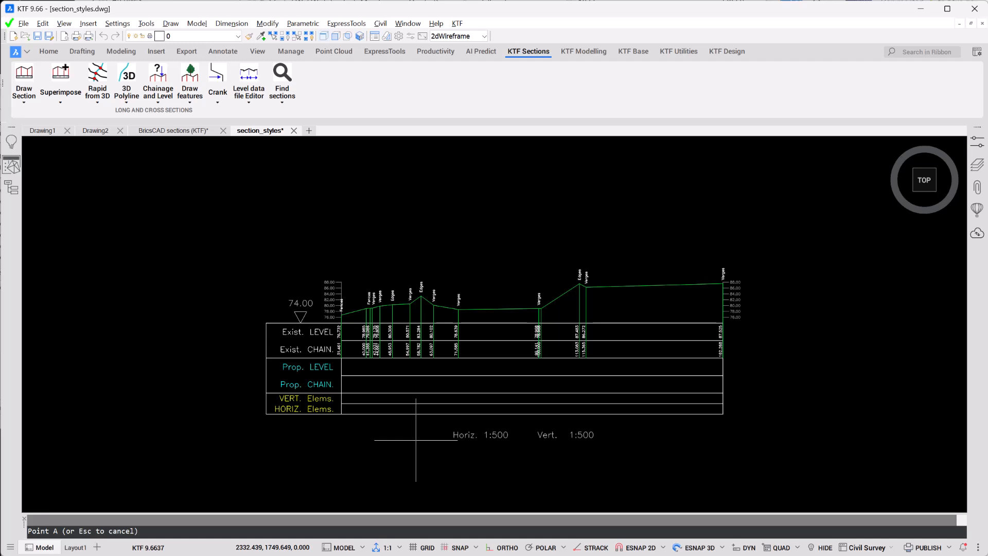
scroll(390, 425, "up", 2)
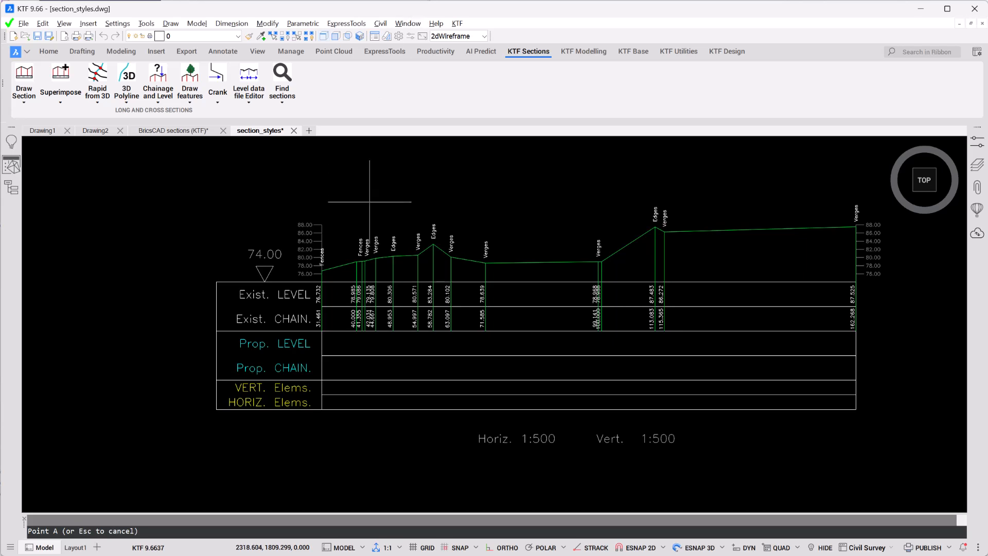
scroll(370, 200, "down", 8)
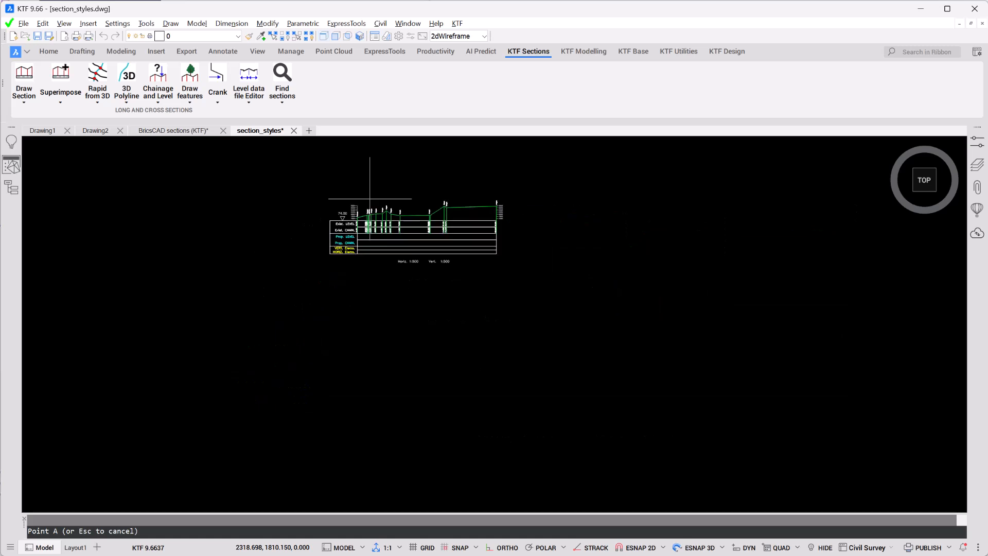
Step: Start Cross Sections from 3D Polylines and choose the survey plan's curved red polyline as the centreline
scroll(368, 203, "down", 3)
middle_click_drag(366, 208, 368, 325)
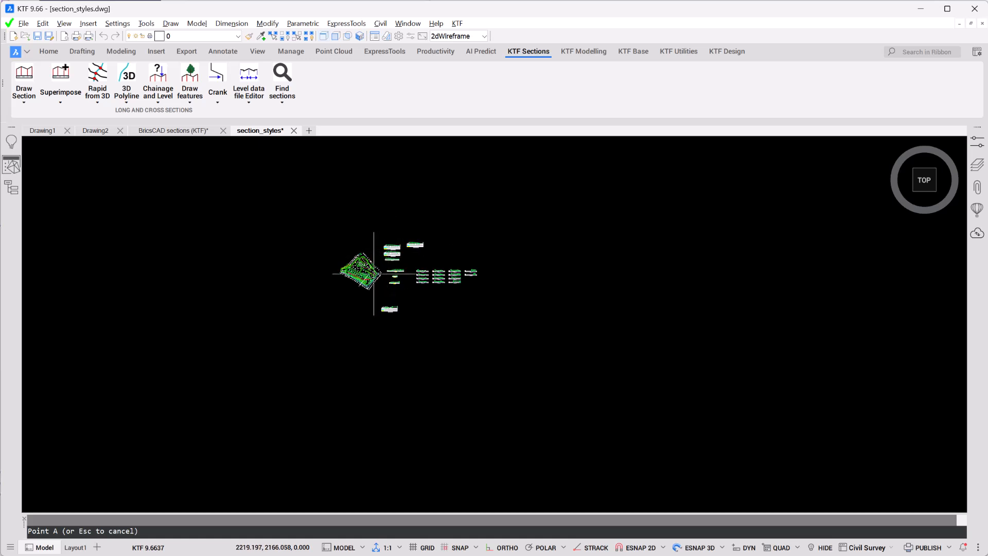
scroll(360, 297, "up", 5)
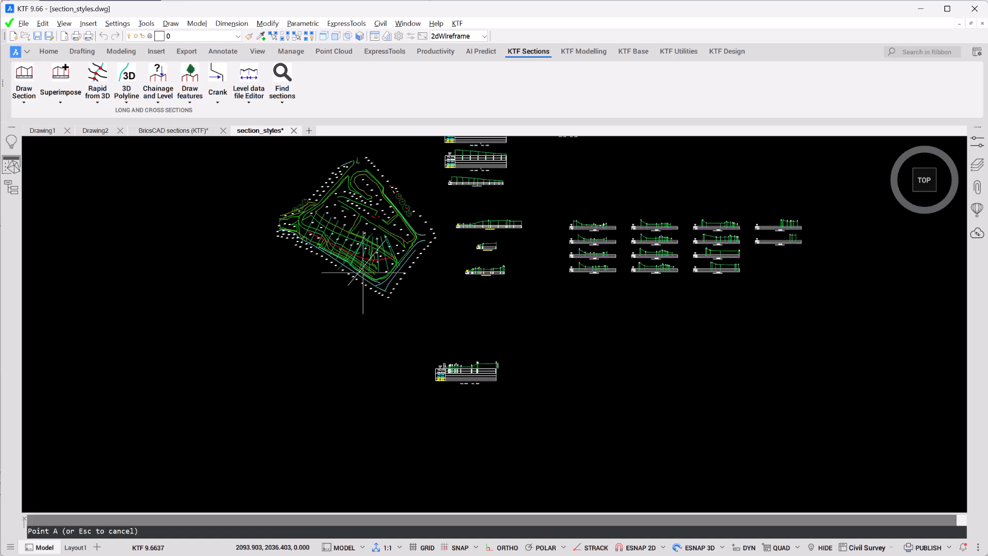
scroll(362, 280, "up", 3)
scroll(362, 272, "up", 4)
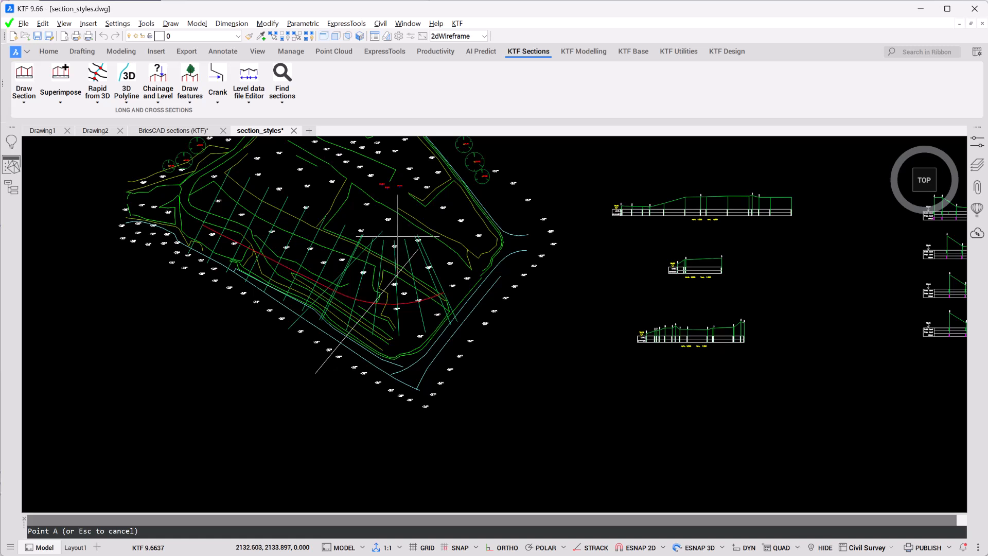
left_click(126, 99)
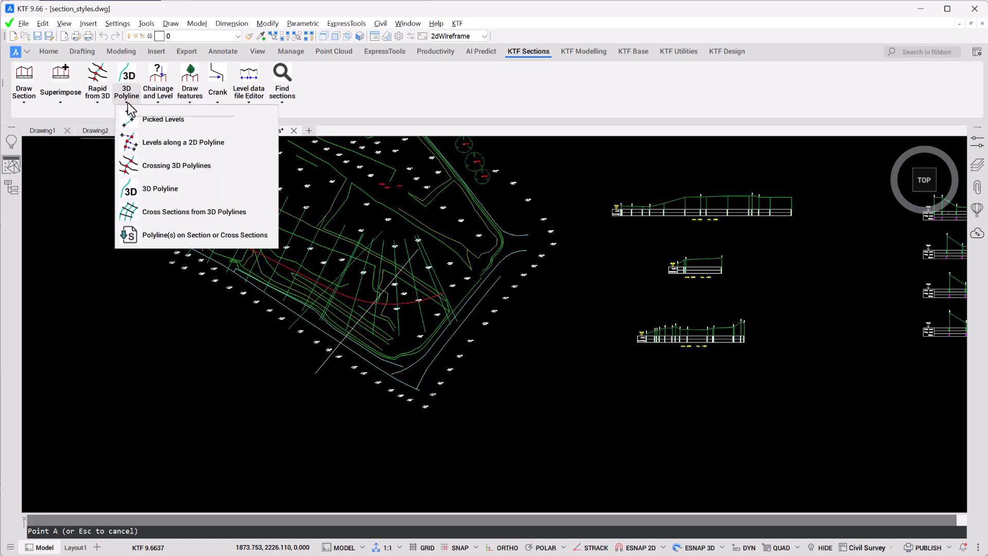
left_click(216, 211)
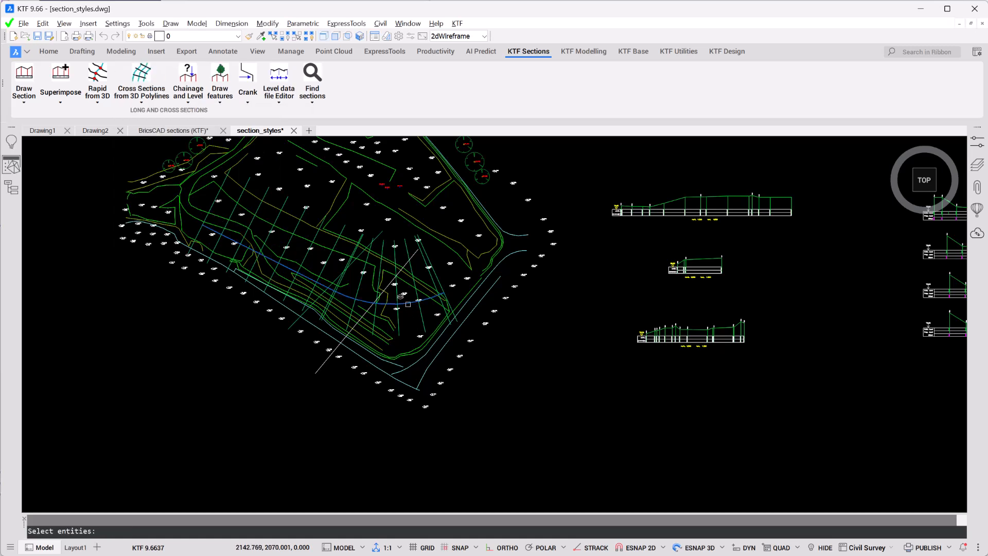
left_click(406, 302)
key("Return")
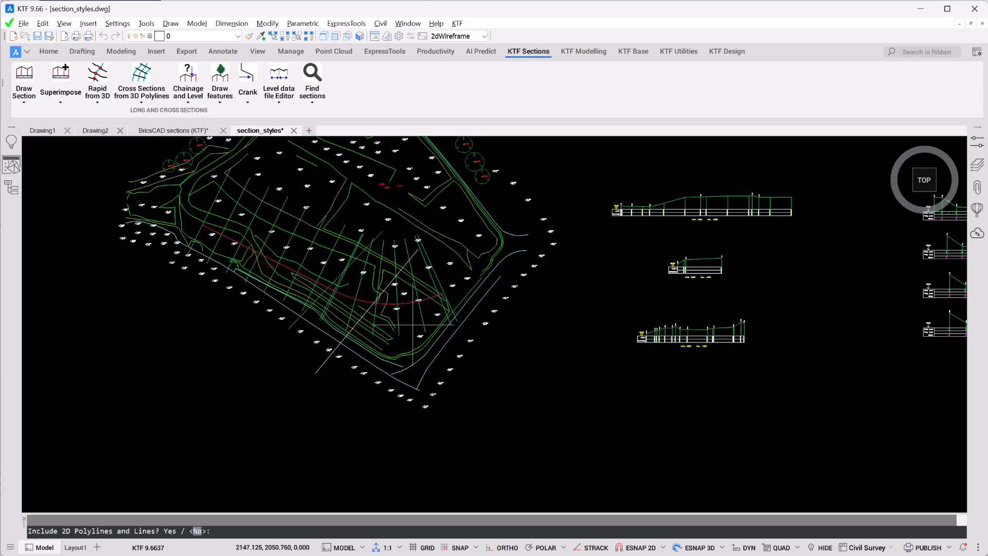
Step: Exclude 2D polylines and lines, and select the survey plan's entities around the centreline as the crossing 3D polylines
key("Return")
left_click(524, 183)
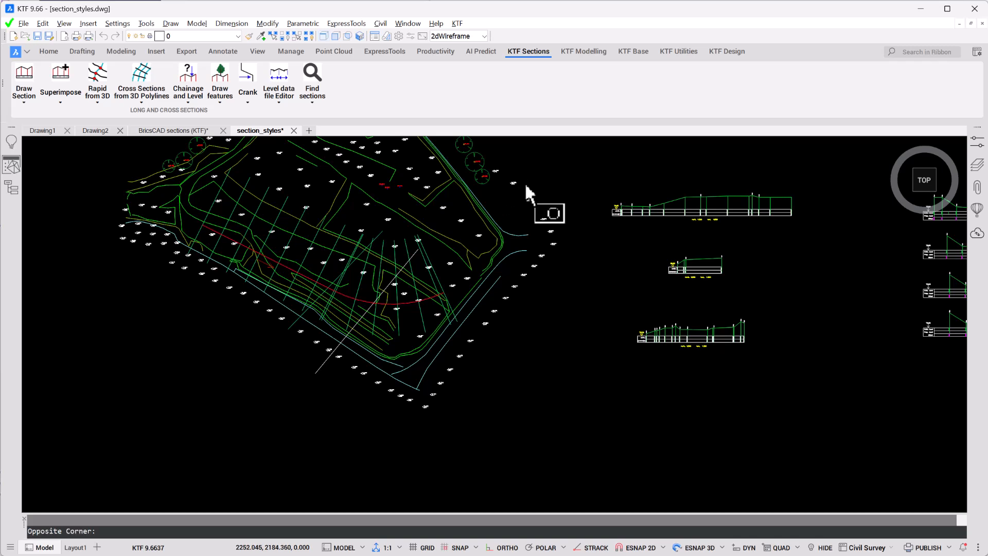
left_click(157, 373)
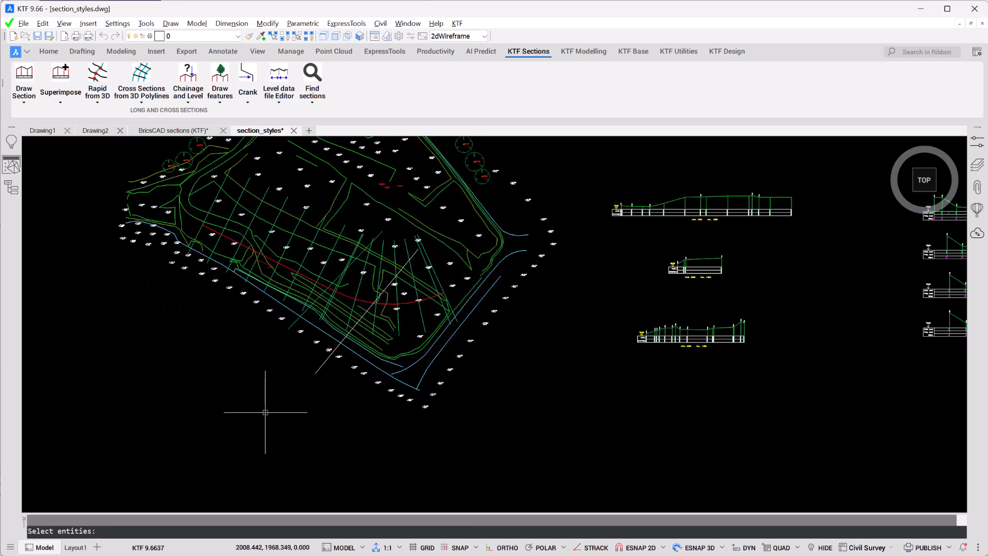
key("Return")
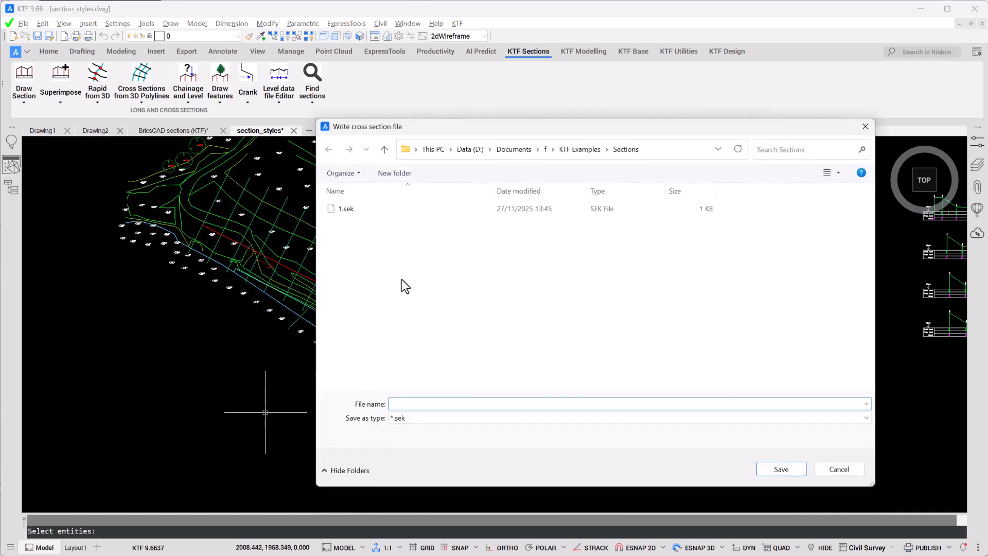
Step: Write the cross sections to section file 2 with interval 20, left offset -60, right offset 50 and codes from layer names only
type("1")
left_click(775, 467)
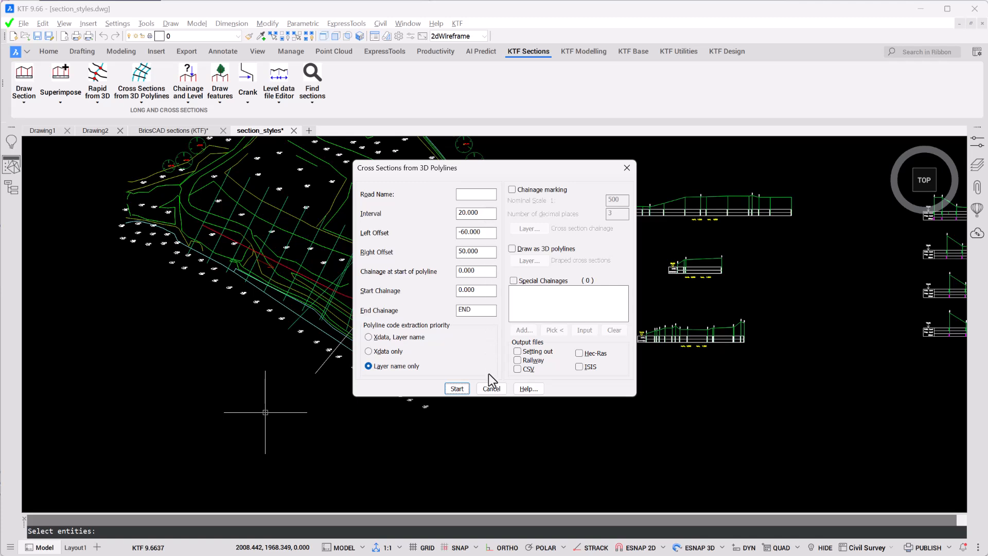
left_click(456, 388)
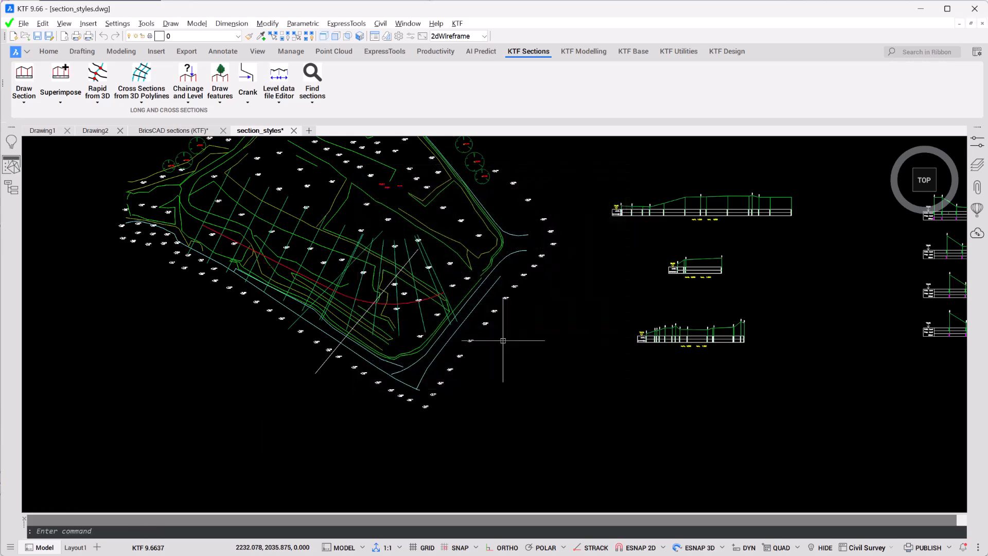
Step: Start Draw Cross Sections with section file 2 and review the Type C section setup without changing it
scroll(545, 282, "down", 5)
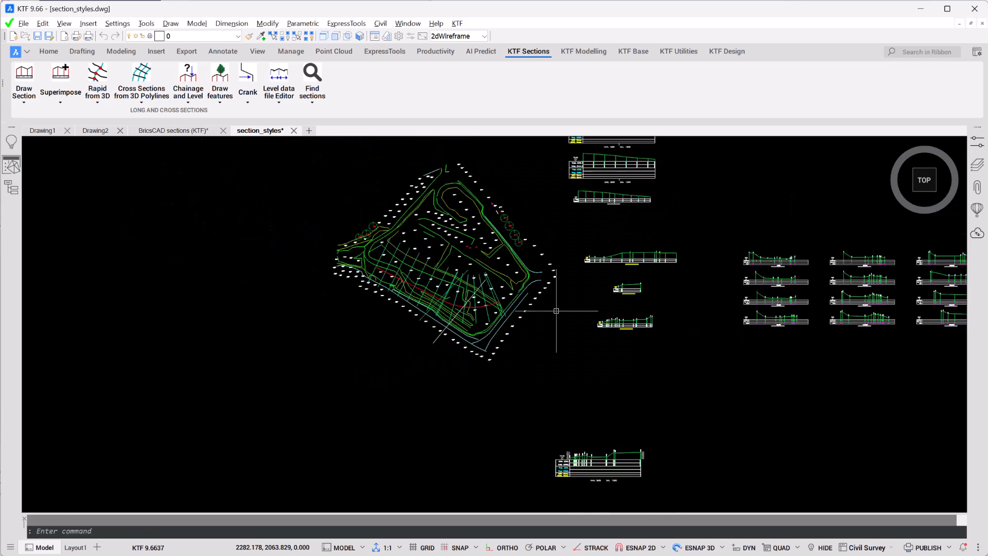
mouse_move(574, 267)
middle_mouse_down()
mouse_move(403, 348)
mouse_move(283, 329)
middle_mouse_up()
middle_click_drag(553, 324, 382, 319)
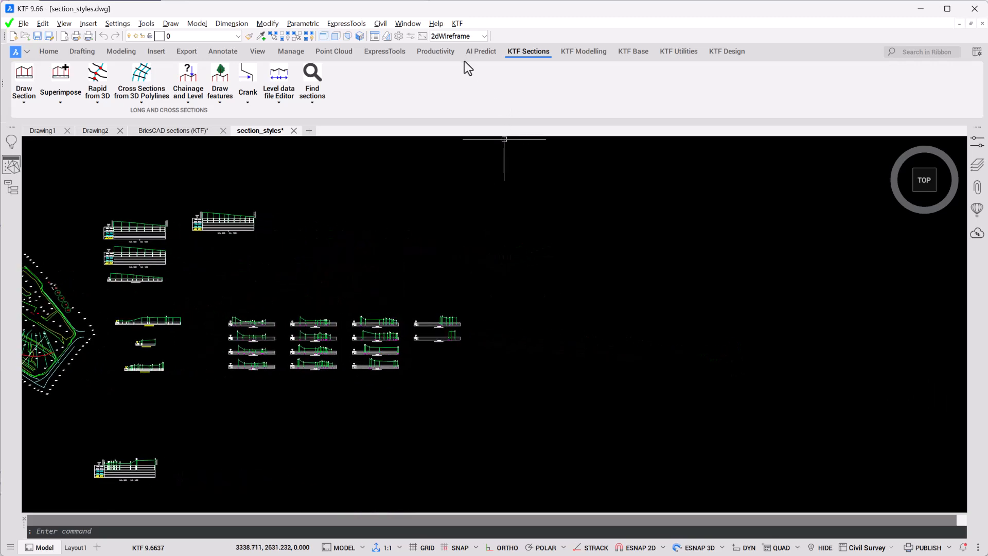
left_click(20, 103)
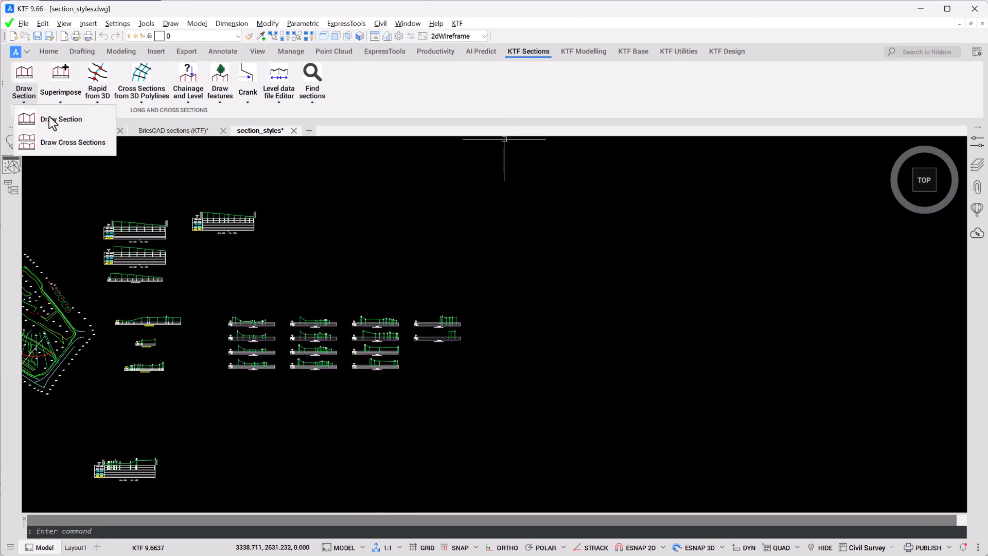
left_click(70, 144)
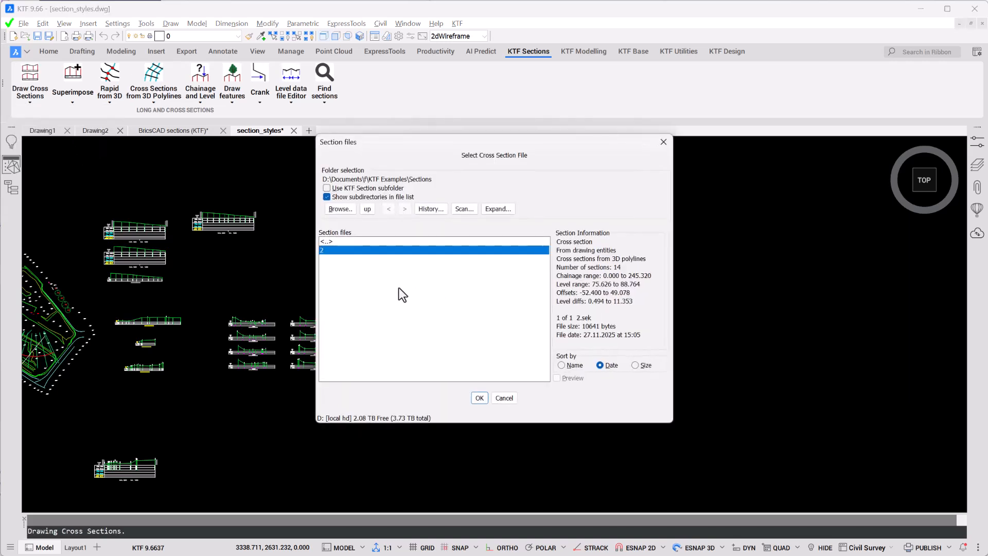
left_click(479, 397)
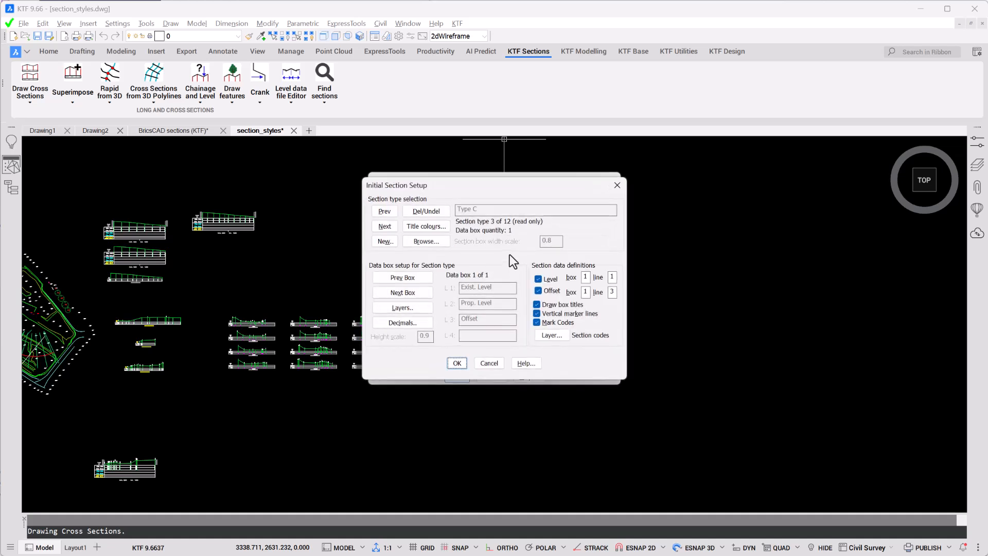
left_click(489, 363)
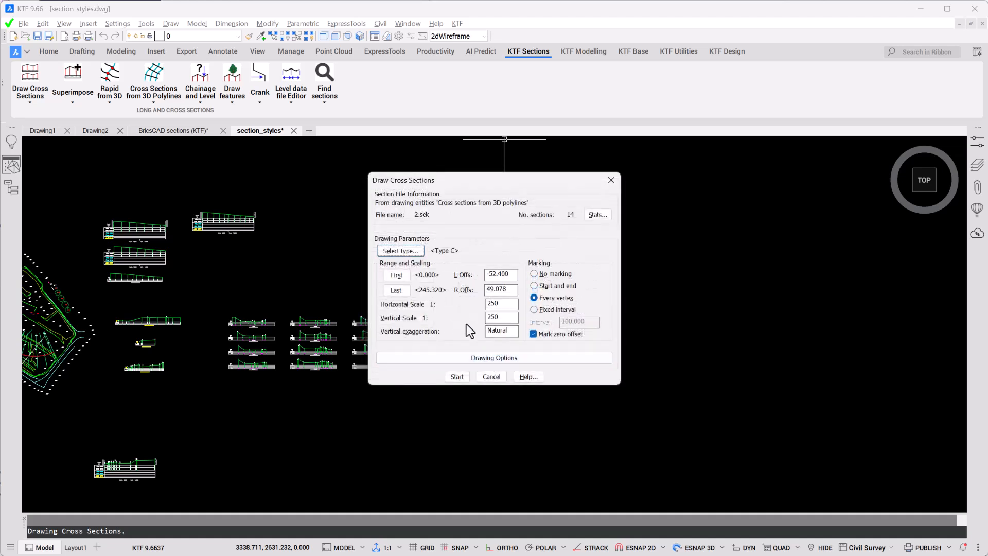
Step: Review the AutoDATUM and layout options, keep datum 73.00 with 4 rows and 4 columns, and draw the cross sections right of the existing ones
left_click(502, 359)
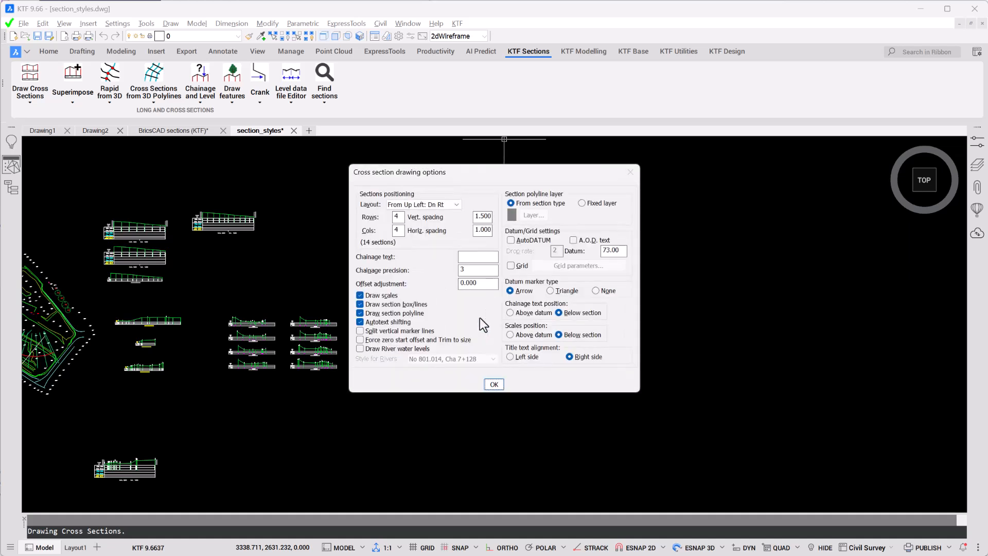
left_click(537, 240)
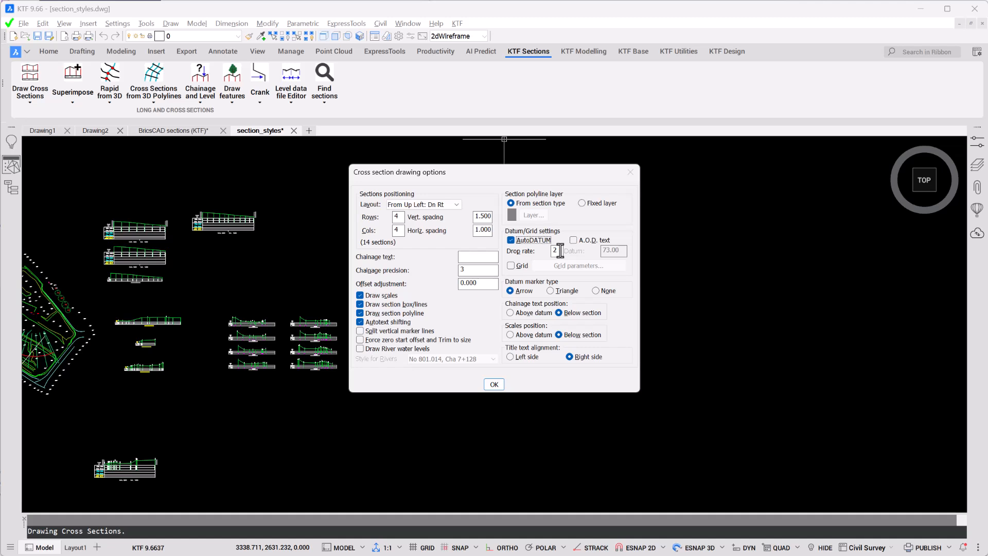
left_click(536, 241)
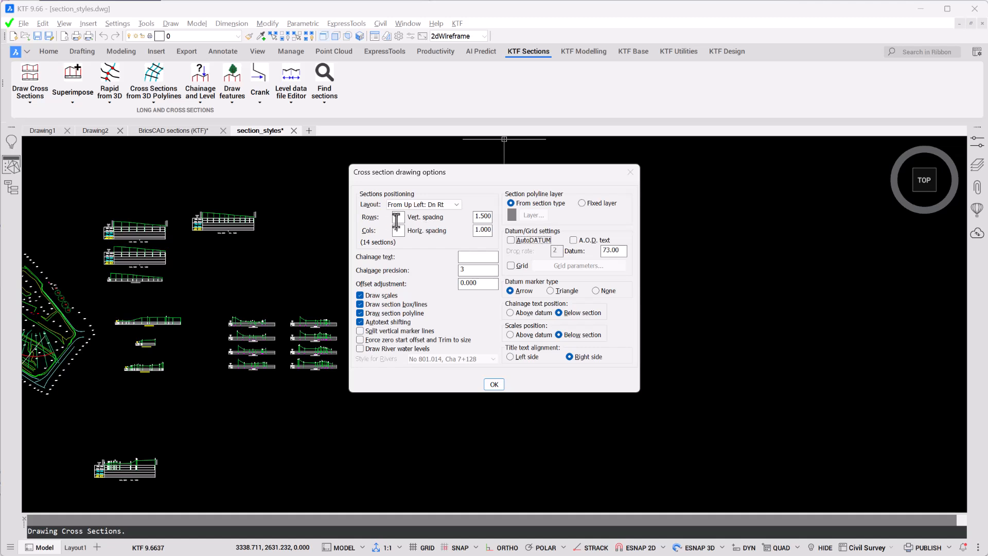
left_click(455, 207)
left_click(494, 383)
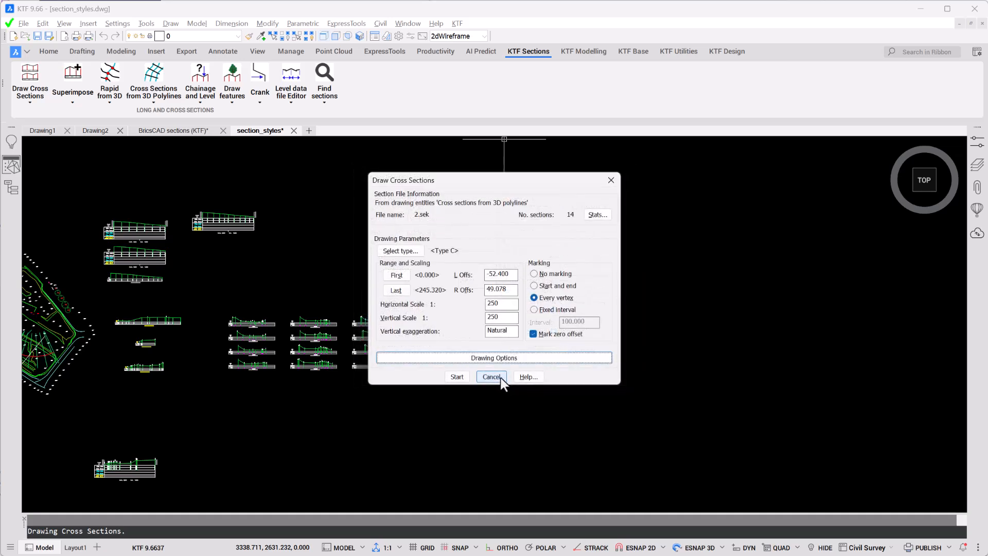
left_click(465, 376)
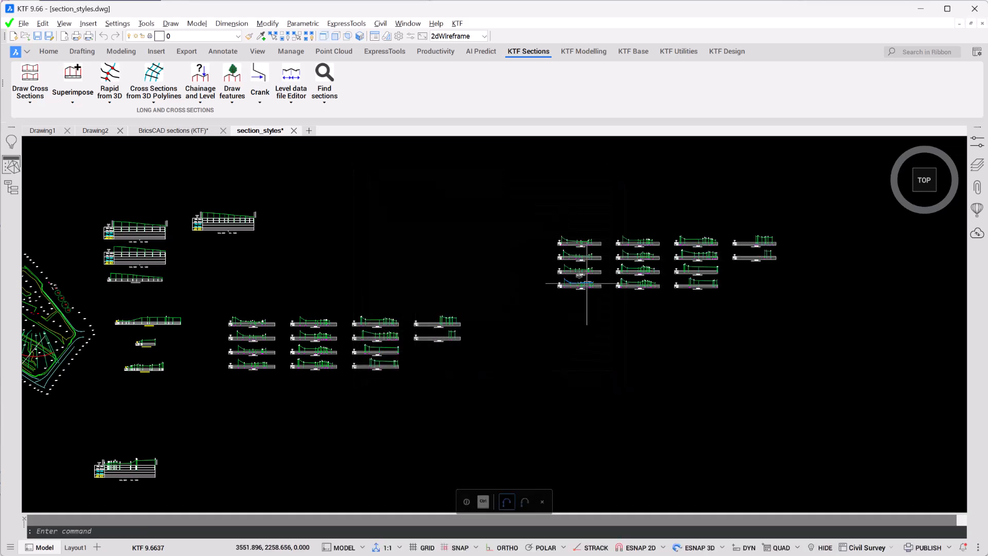
Step: Examine the new cross sections' feature labels, levels, offsets, chainage and scale texts, and their arrangement in rows and columns
scroll(643, 253, "up", 5)
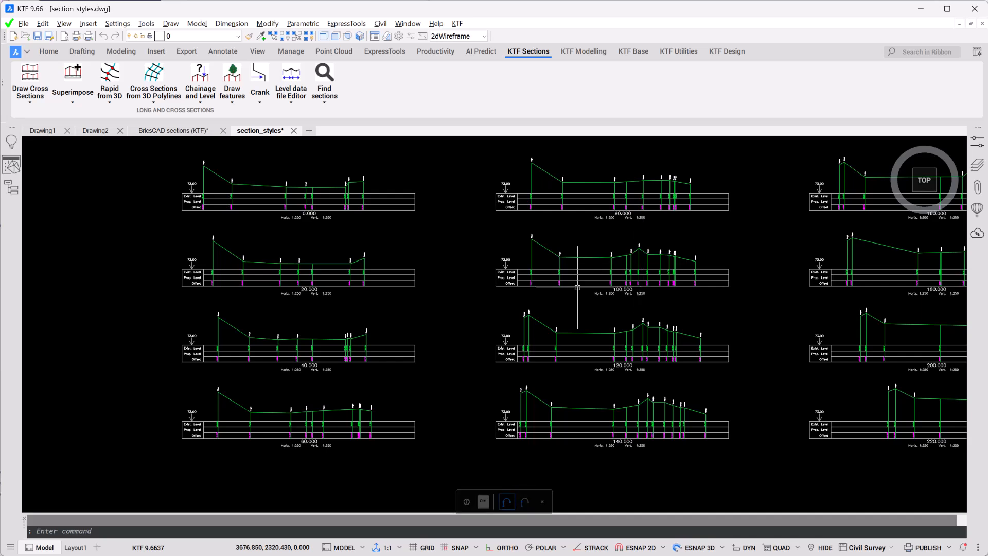
scroll(569, 283, "up", 5)
mouse_move(444, 359)
middle_mouse_down()
mouse_move(501, 348)
mouse_move(481, 360)
middle_mouse_up()
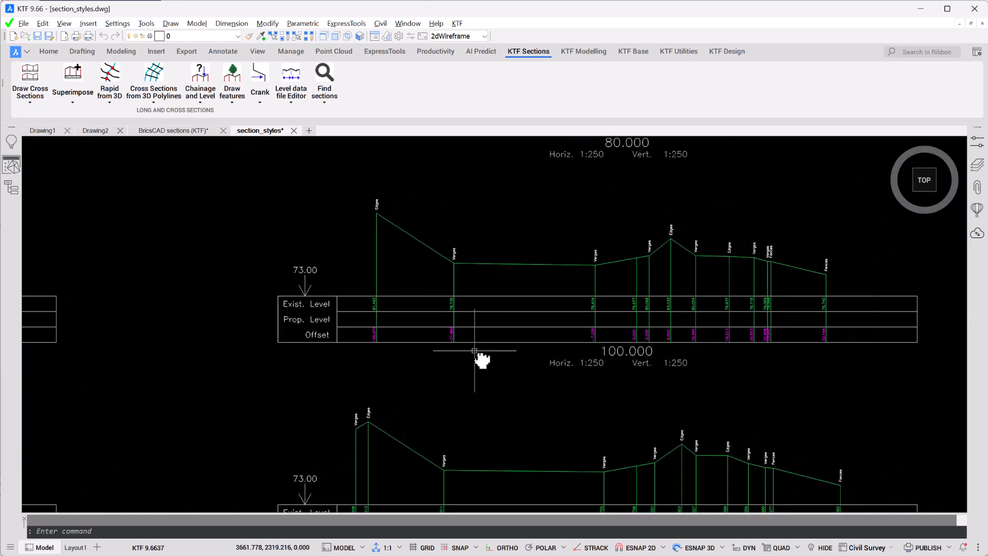
scroll(473, 350, "down", 8)
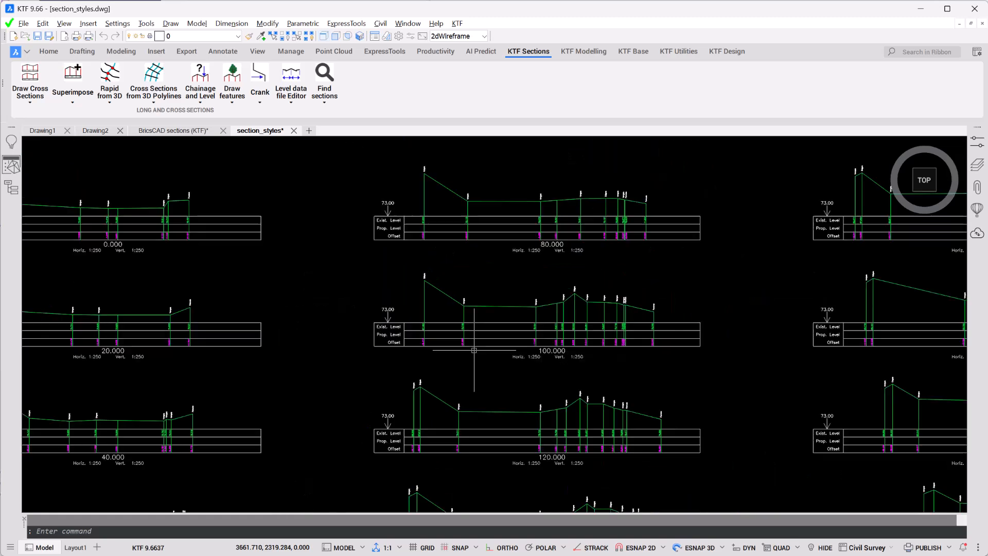
mouse_move(474, 349)
middle_mouse_down()
mouse_move(471, 306)
mouse_move(578, 280)
middle_mouse_up()
mouse_move(404, 341)
middle_mouse_down()
mouse_move(448, 343)
mouse_move(324, 386)
middle_mouse_up()
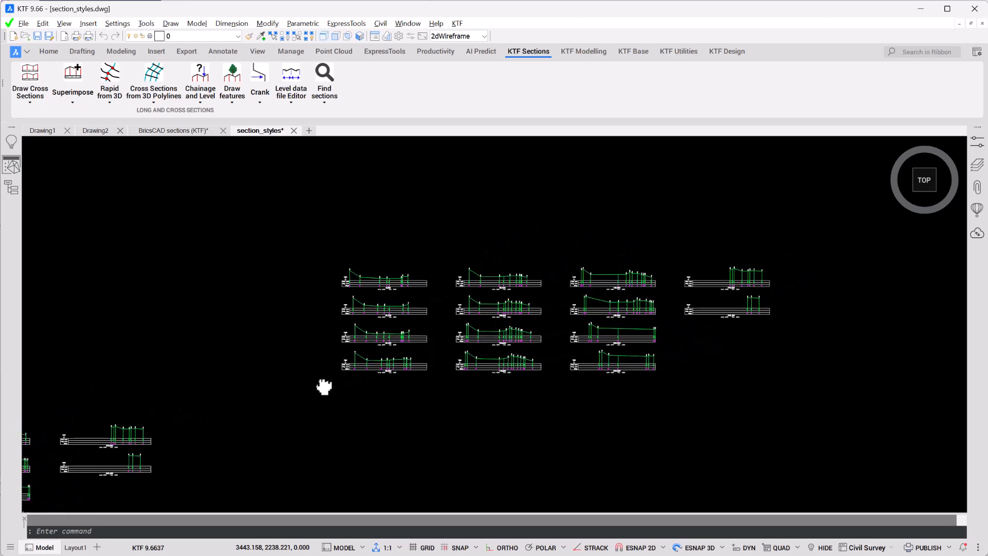
scroll(431, 343, "up", 5)
scroll(431, 343, "up", 2)
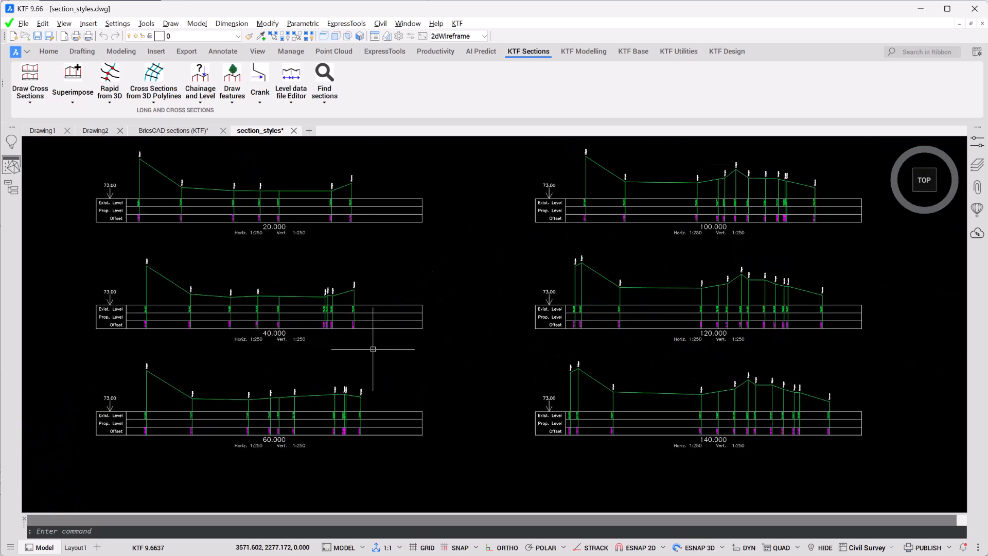
scroll(427, 354, "down", 5)
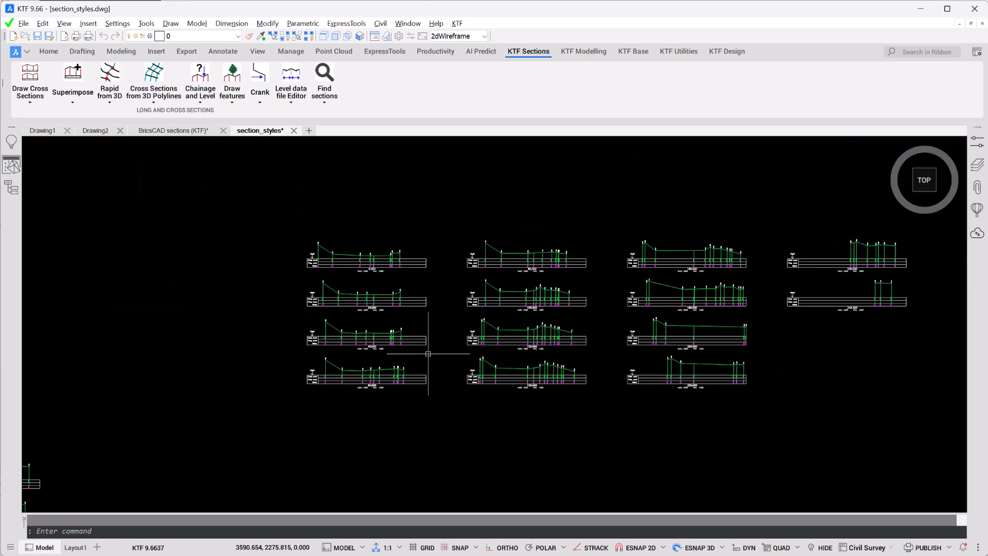